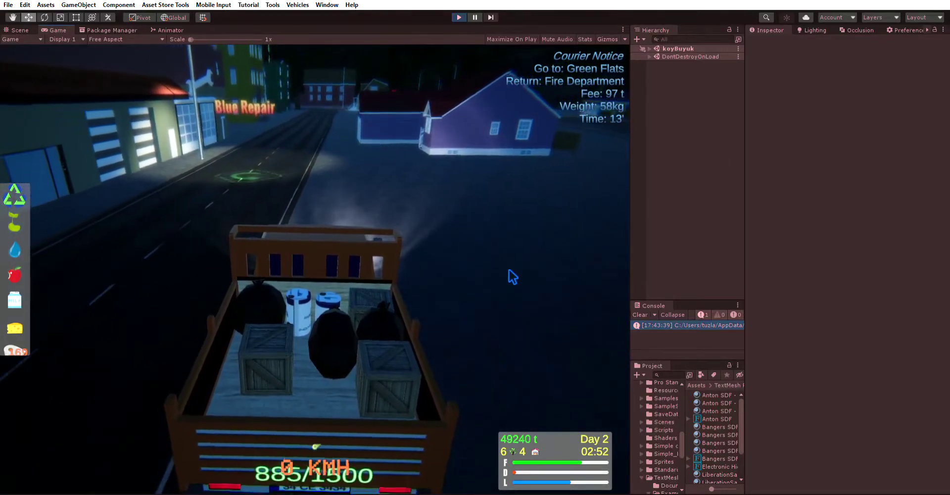
Drive the truck forward in the in-cab camera view, step out on foot, then get back in
{"action": "key", "text": "w"}
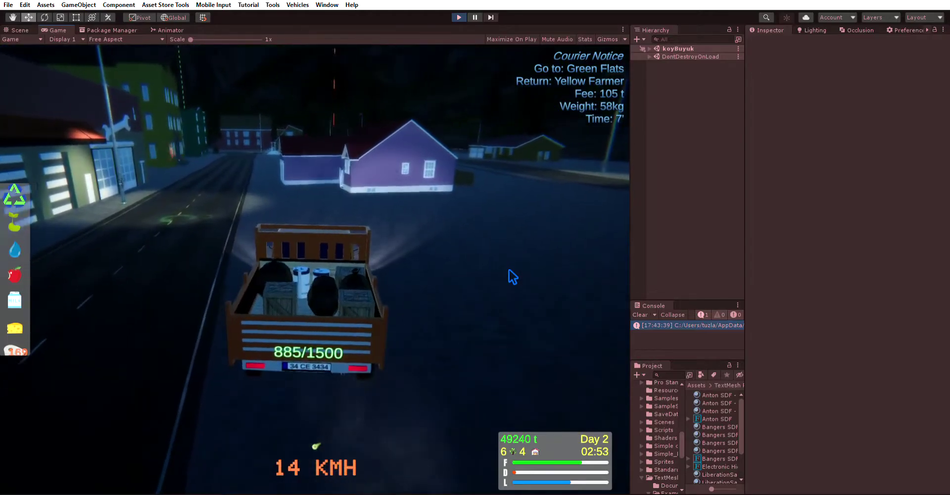
{"action": "key", "text": "c"}
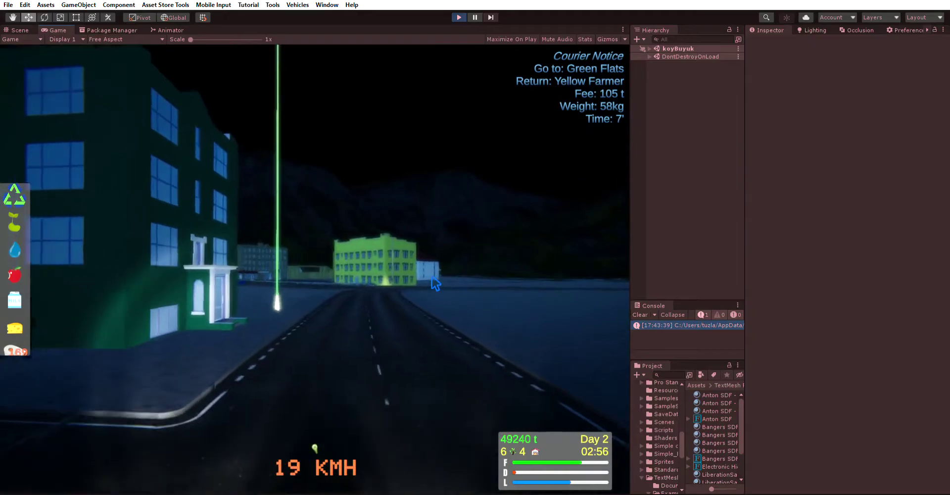
{"action": "key", "text": "e"}
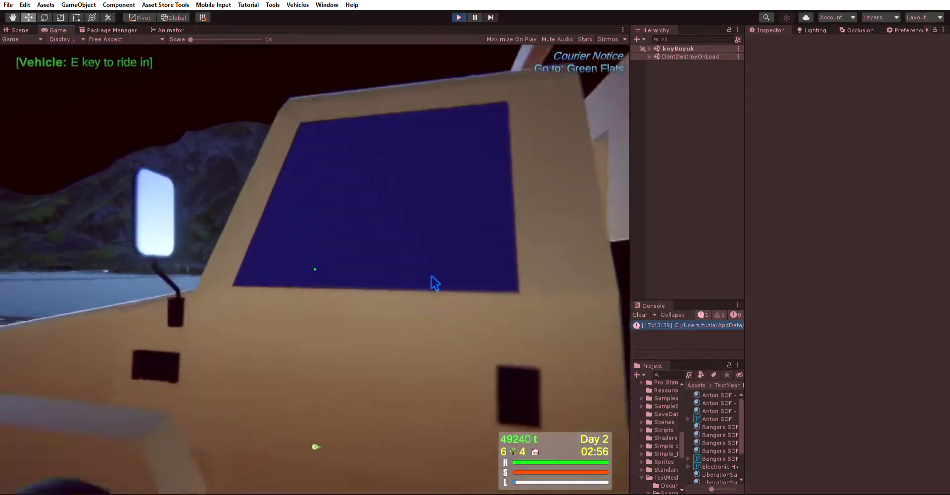
{"action": "key", "text": "w"}
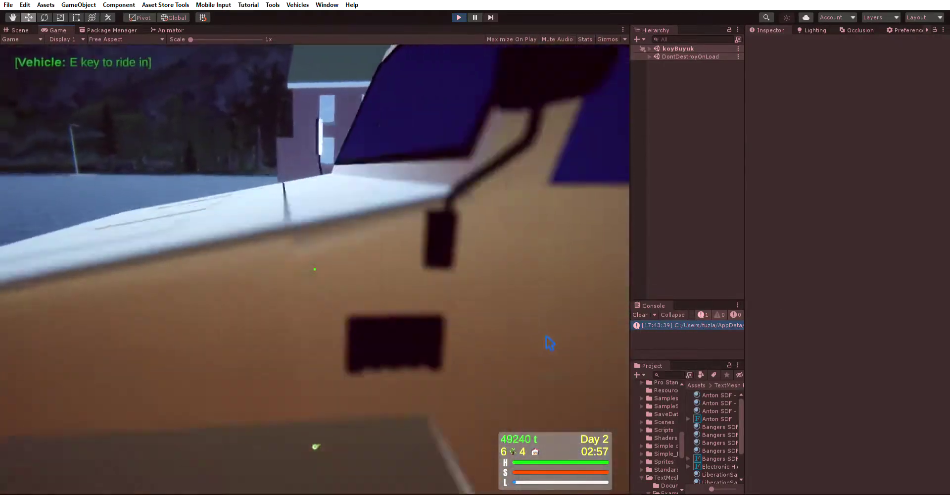
{"action": "key", "text": "e"}
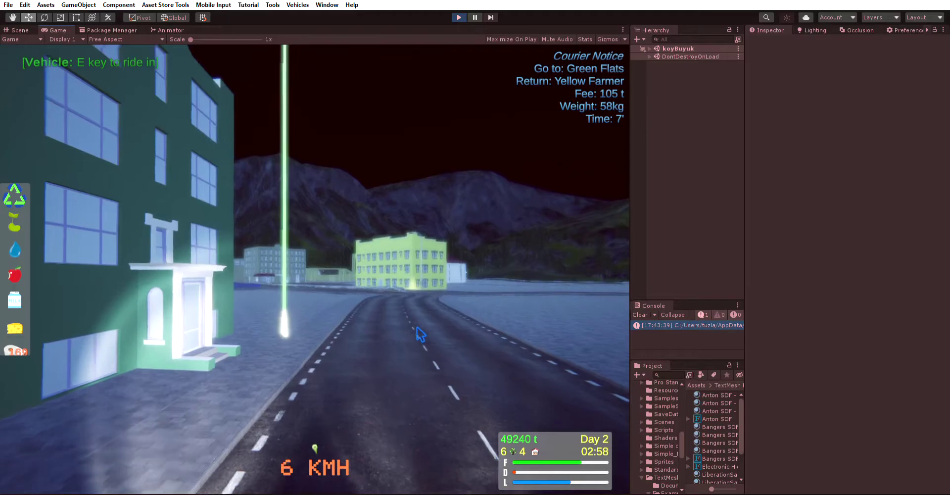
Drive past Green Grocery to Yellow Farmer to complete the courier delivery for 105 t
{"action": "key", "text": "w"}
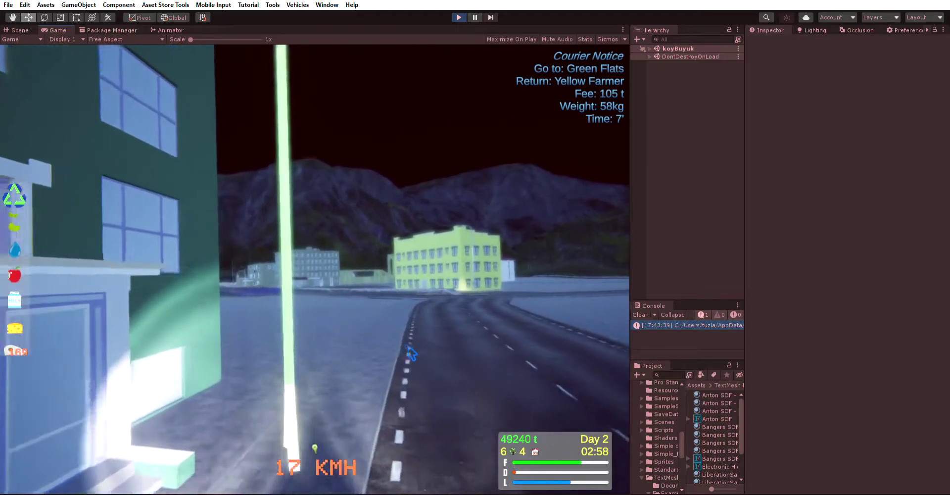
{"action": "key", "text": "d"}
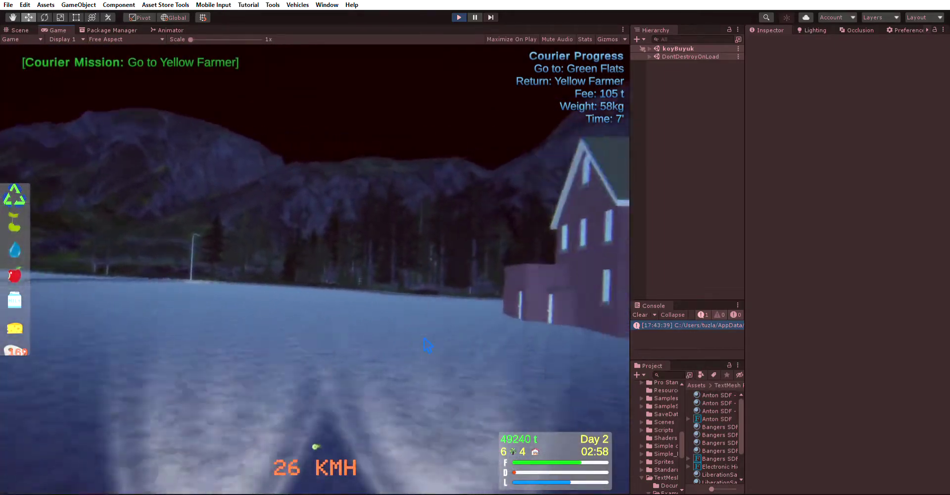
{"action": "key", "text": "a"}
{"action": "key", "text": "w"}
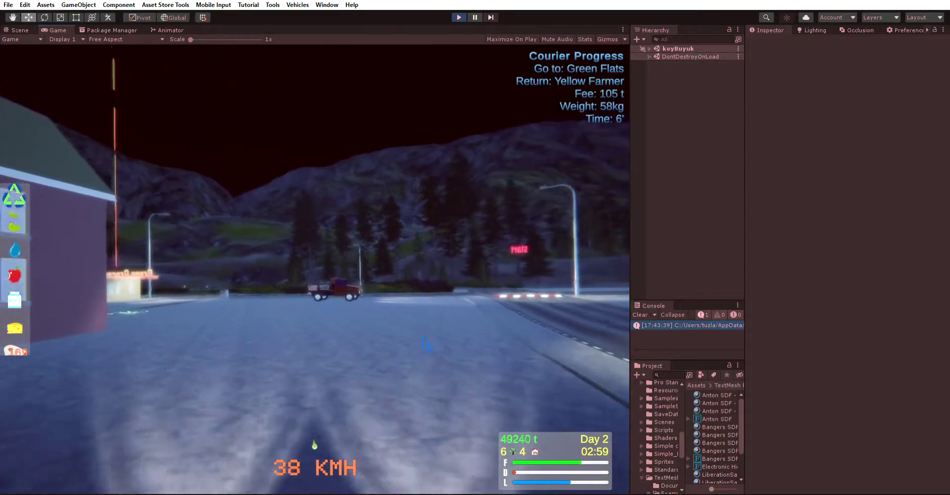
{"action": "key", "text": "a"}
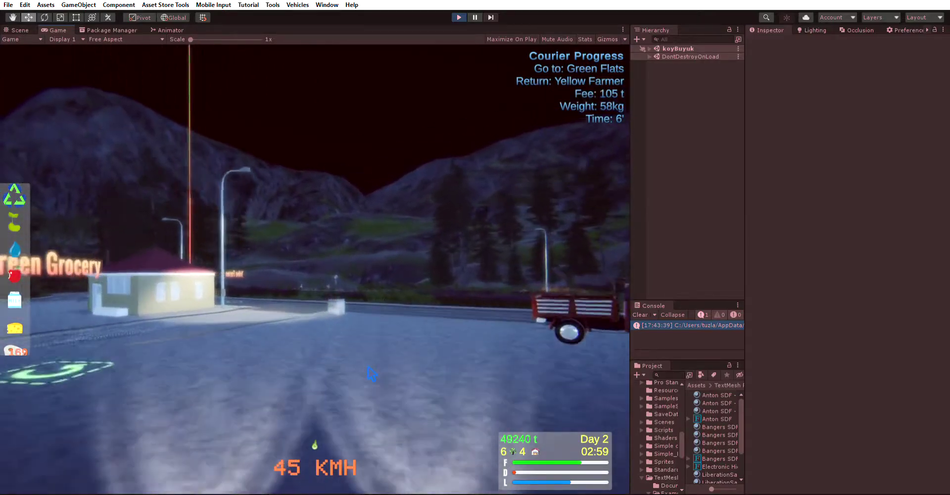
{"action": "key", "text": "a"}
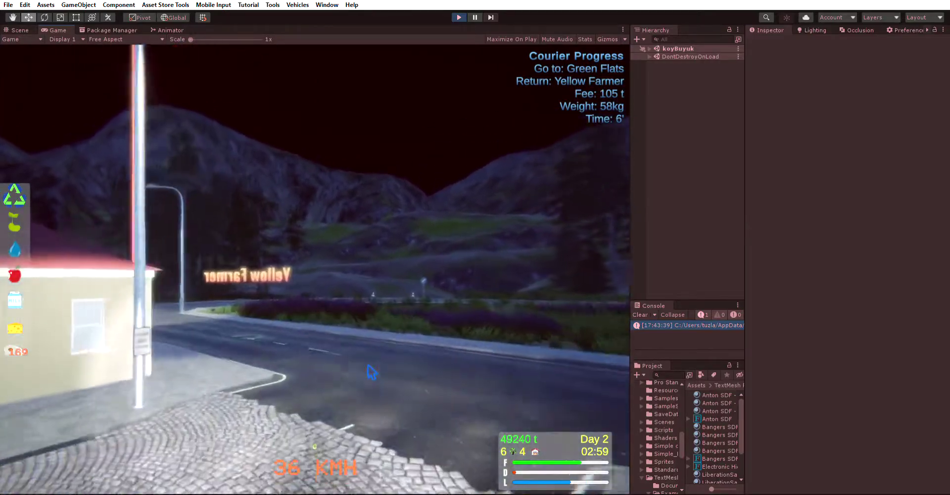
{"action": "key", "text": "a"}
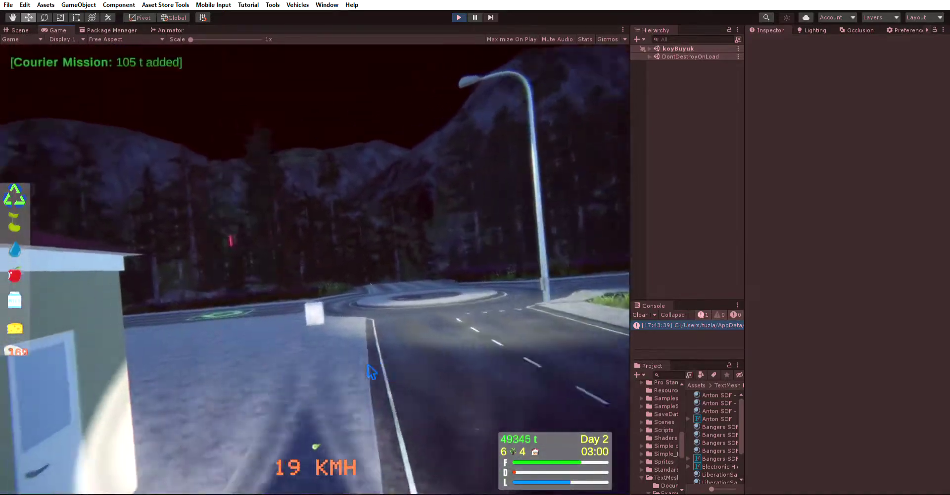
{"action": "key", "text": "a"}
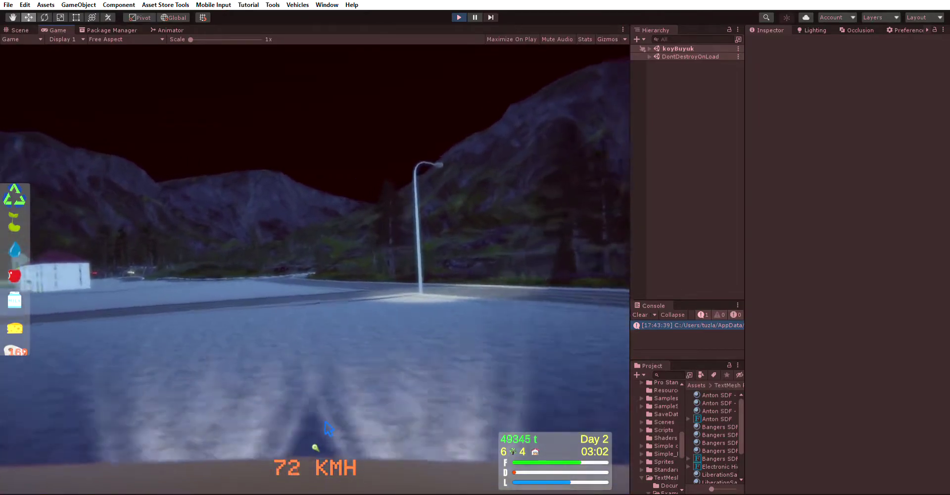
Switch to the chase camera and speed along the mountain road until the truck flips
{"action": "key", "text": "c"}
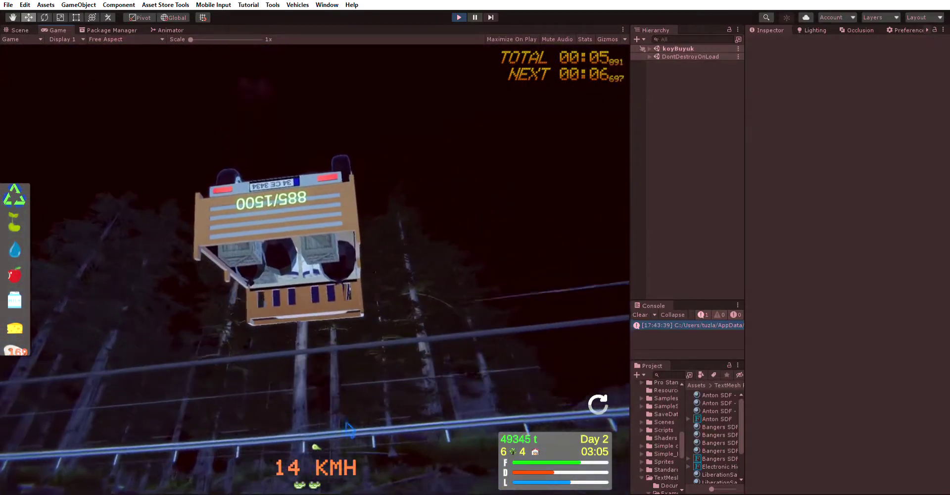
Reset the flipped truck, climb back in, then send it to a recovery point and repair it fully
{"action": "key", "text": "r"}
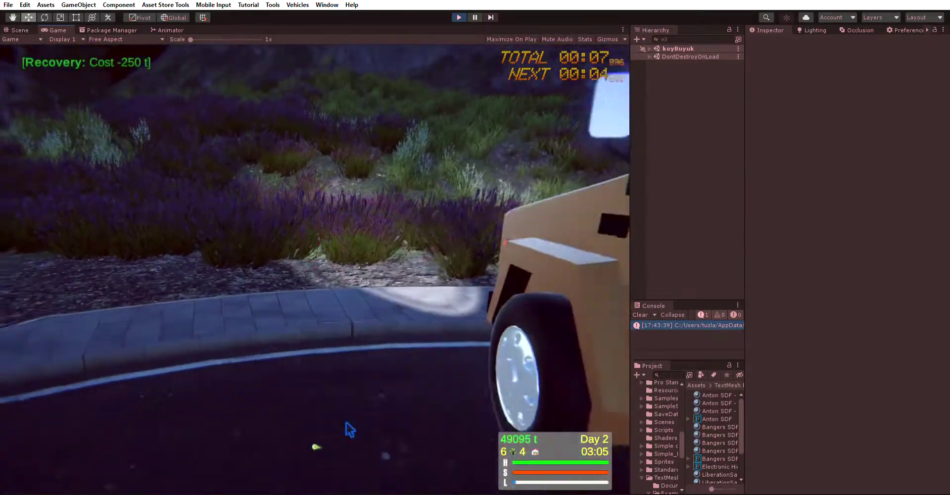
{"action": "key", "text": "w"}
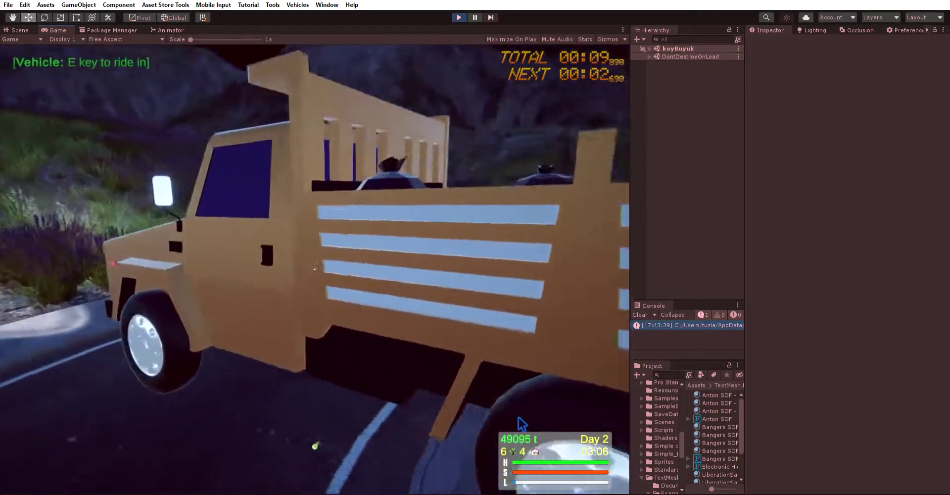
{"action": "key", "text": "e"}
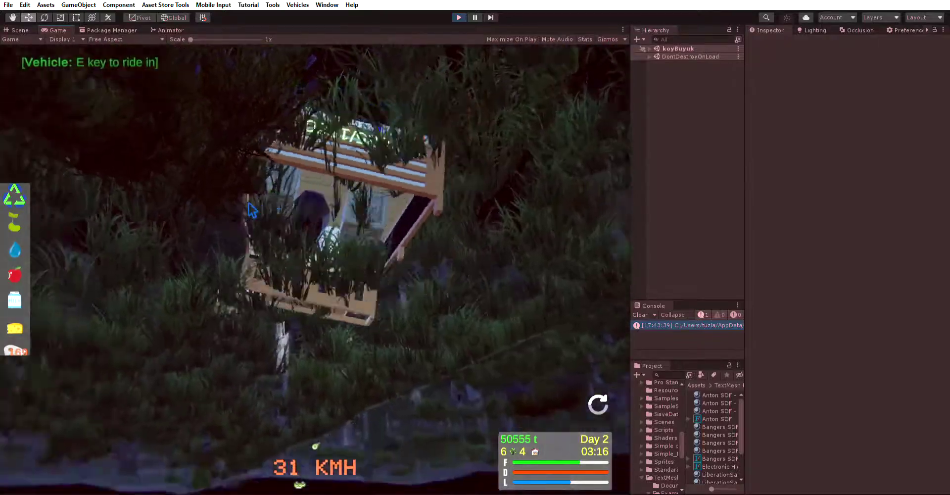
{"action": "key", "text": "r"}
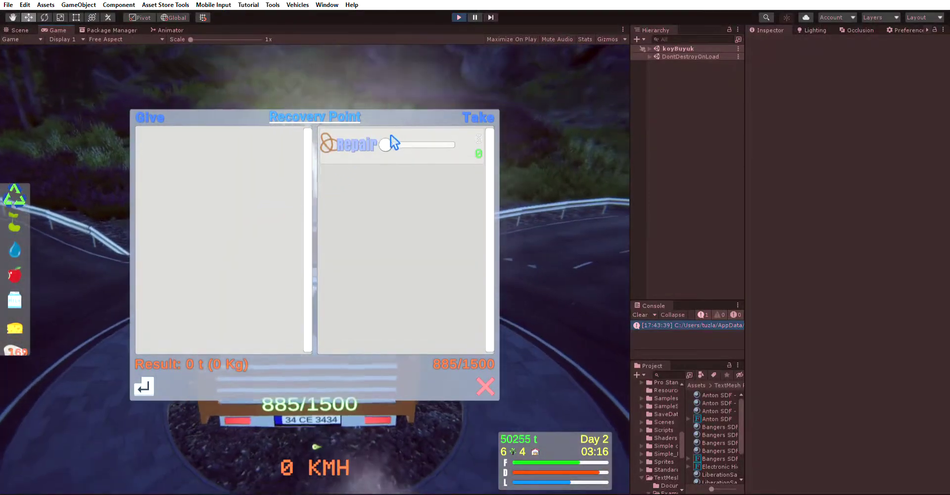
{"action": "left_click_drag", "start_coordinate": [391, 136], "coordinate": [475, 163]}
Confirm the repair, then drive the truck forward and left across the lot toward the start area
{"action": "key", "text": "Return"}
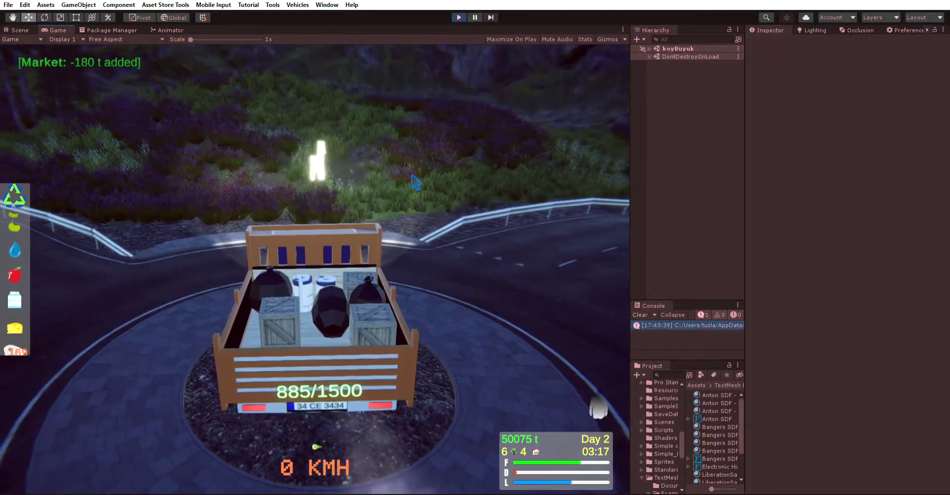
{"action": "key", "text": "w"}
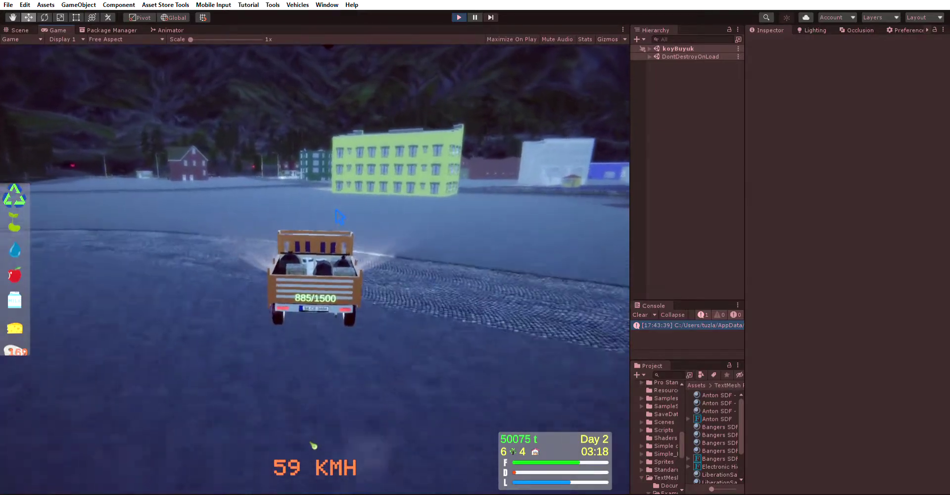
{"action": "key", "text": "a"}
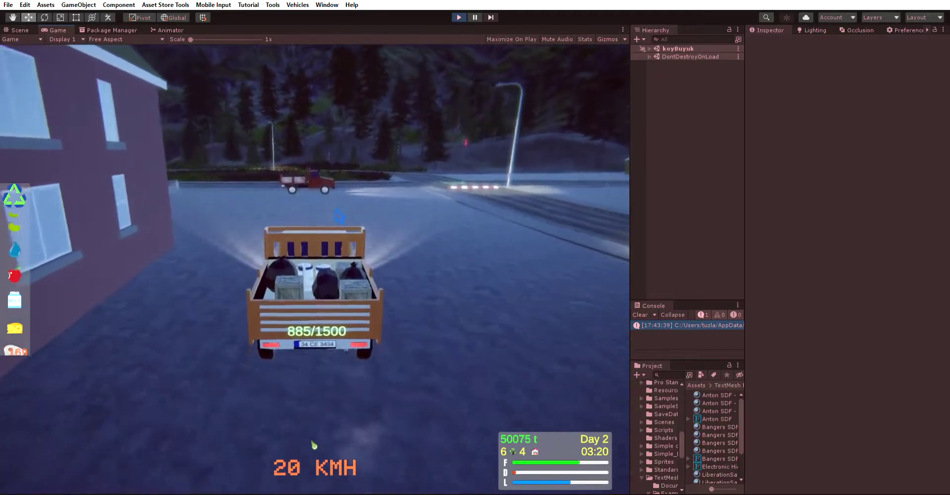
Get out on foot, look around the streetlamp and houses, then climb back into the truck
{"action": "key", "text": "f"}
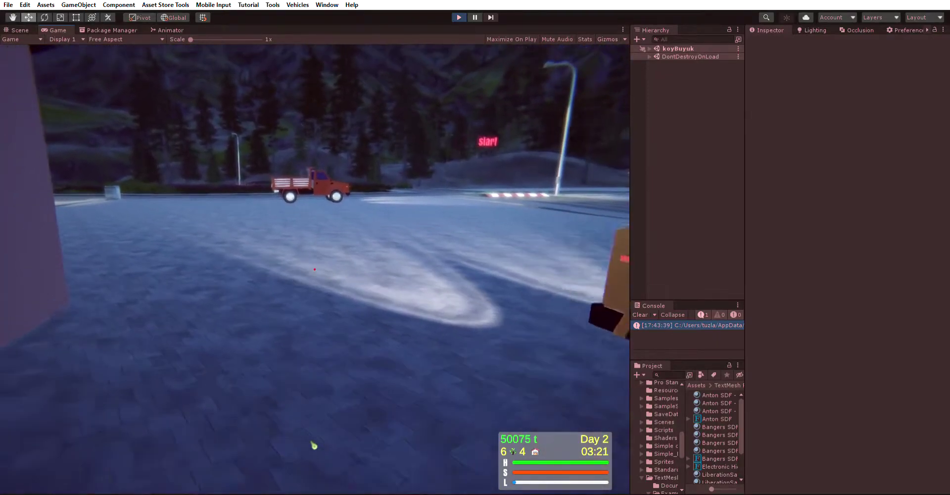
{"action": "key", "text": "w"}
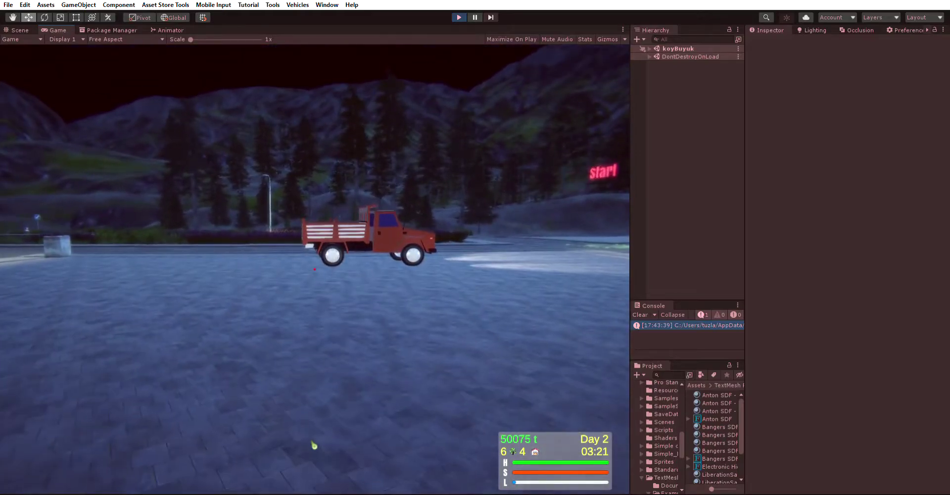
{"action": "key", "text": "w"}
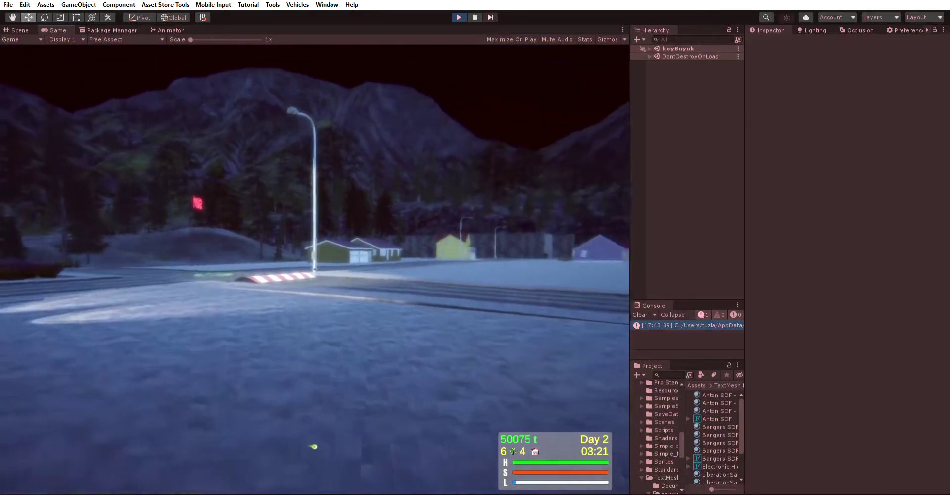
{"action": "key", "text": "w"}
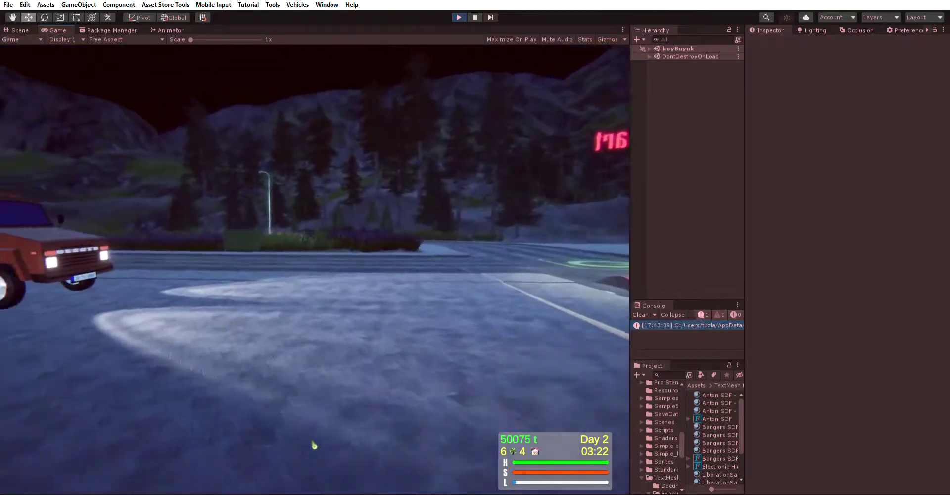
{"action": "key", "text": "w"}
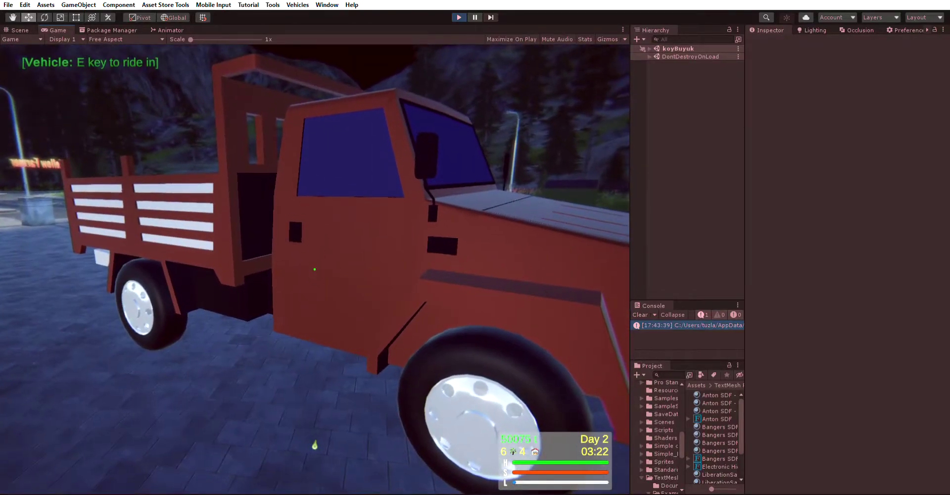
{"action": "key", "text": "e"}
Drive the truck right toward the houses and stop beside the Sweet Home house
{"action": "key", "text": "w"}
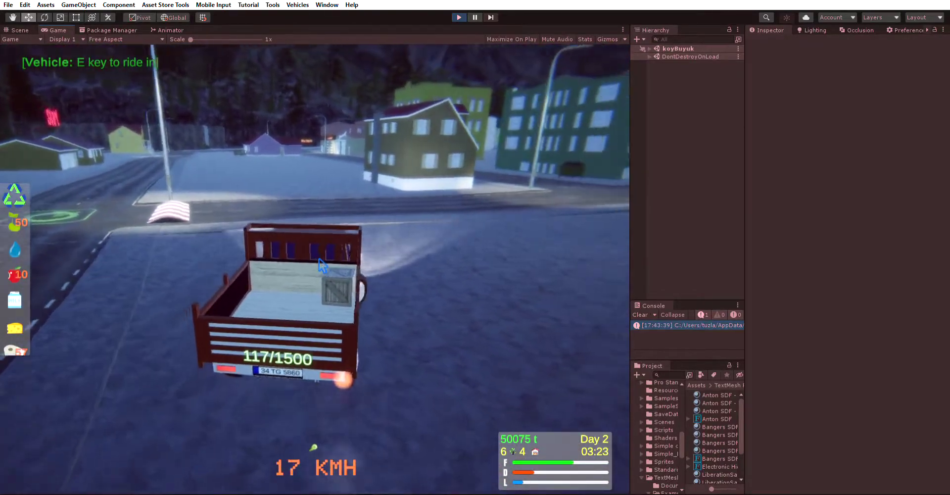
{"action": "key", "text": "w"}
{"action": "key", "text": "d"}
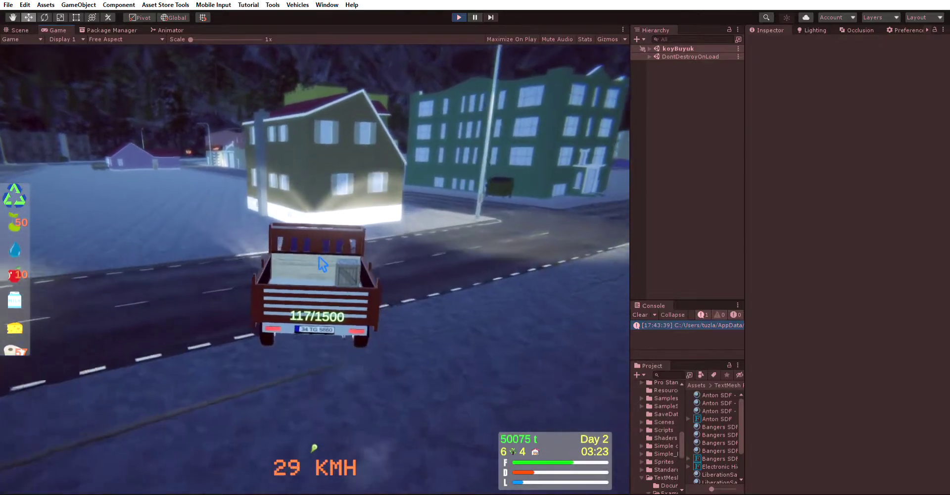
{"action": "key", "text": "s"}
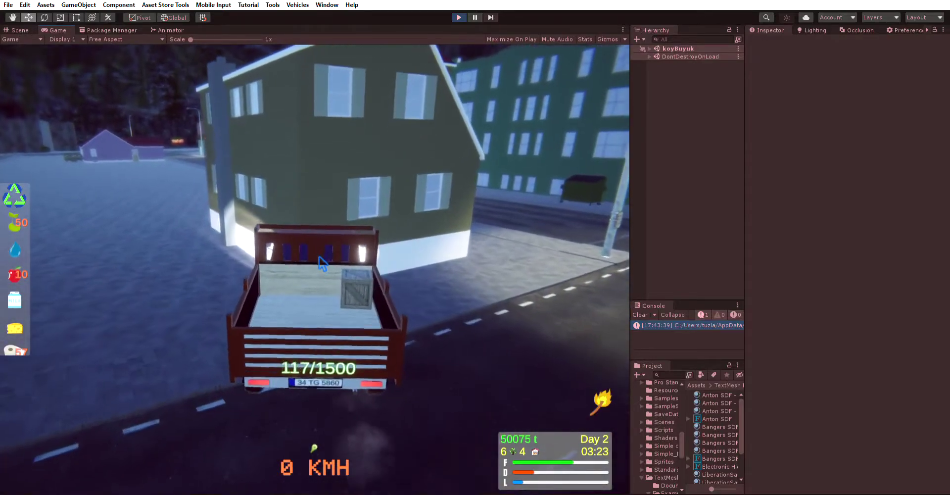
Check the house's Building Requirements, then reverse away until the Blue Repair courier job appears
{"action": "key", "text": "e"}
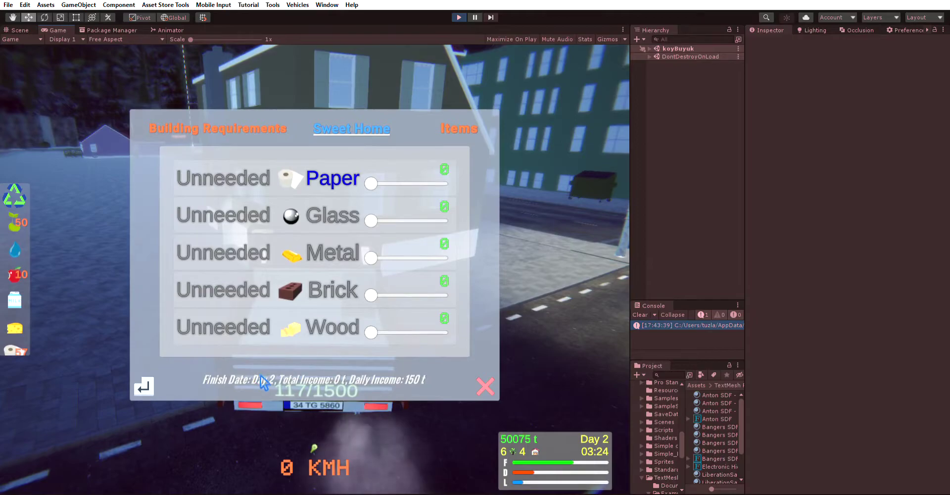
{"action": "key", "text": "Escape"}
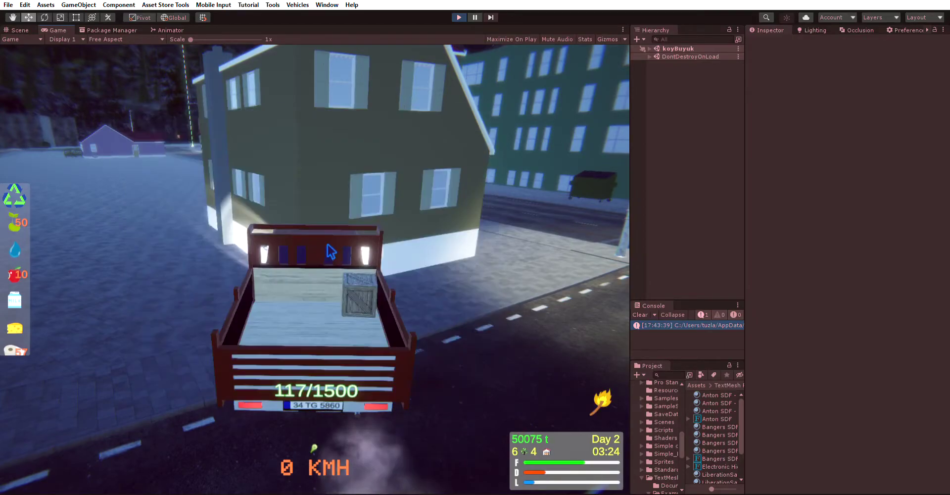
{"action": "key", "text": "s"}
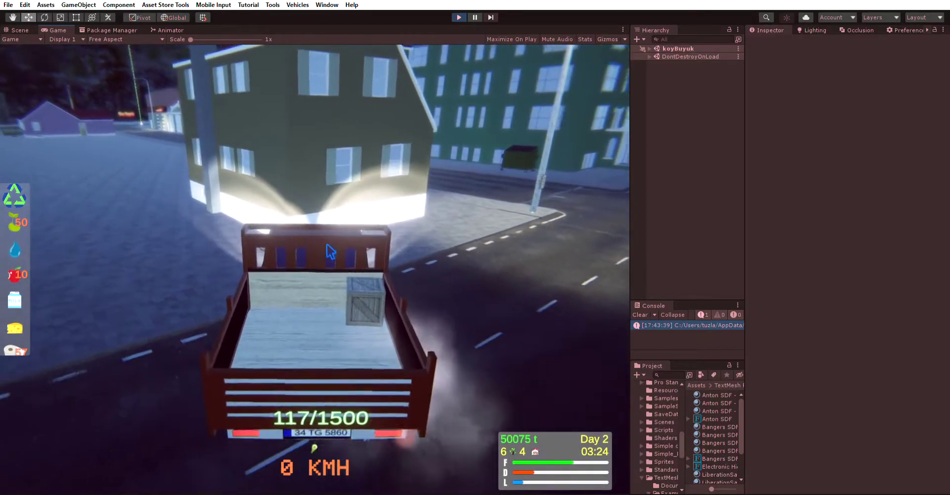
{"action": "key", "text": "a"}
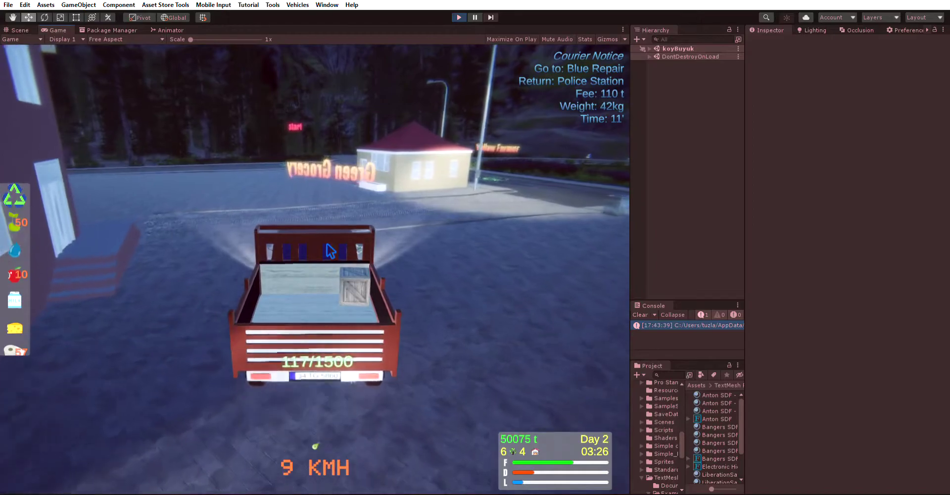
Step out, re-enter the truck and confirm the trade at Green Grocery
{"action": "key", "text": "f"}
{"action": "key", "text": "e"}
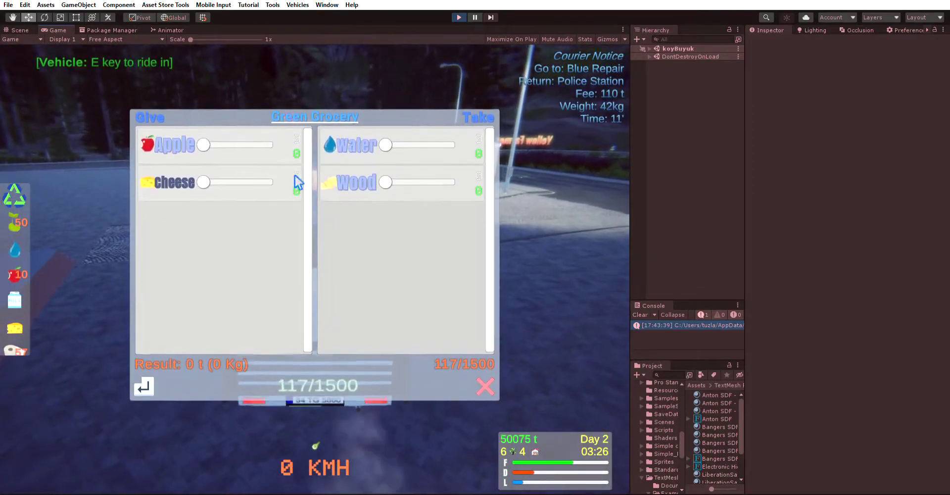
{"action": "key", "text": "Return"}
Drive to Yellow Farmer, sell the full Legume stock, then go to the main menu
{"action": "key", "text": "w"}
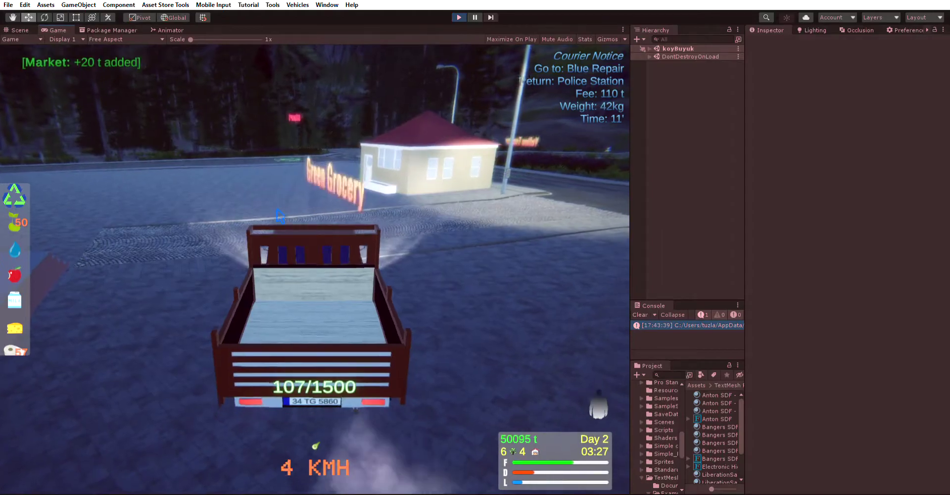
{"action": "key", "text": "a"}
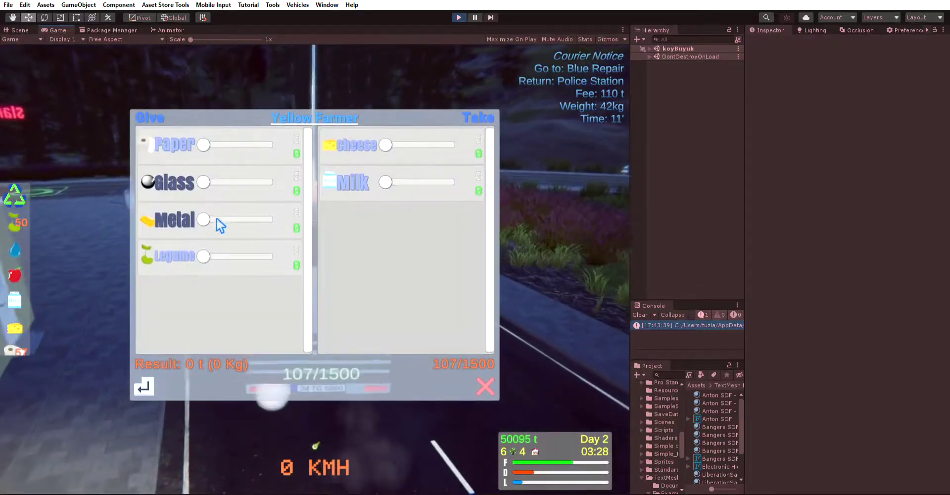
{"action": "left_click_drag", "start_coordinate": [204, 248], "coordinate": [291, 249]}
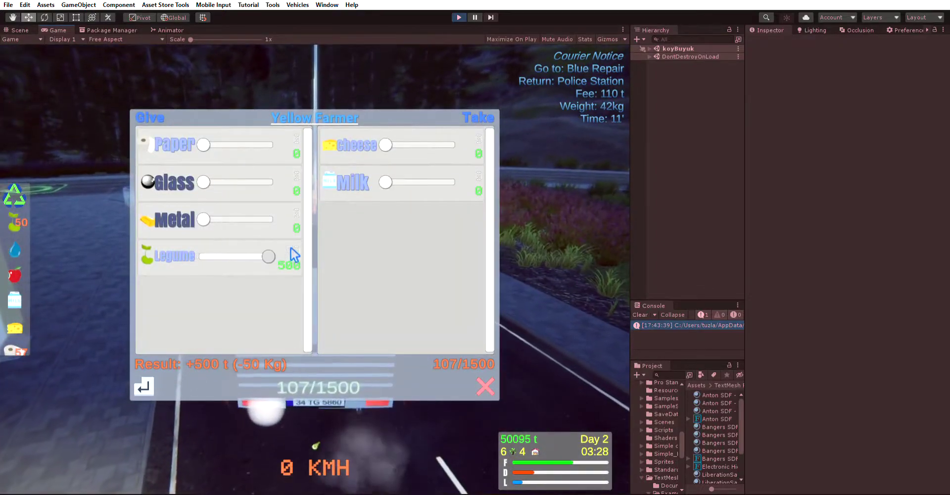
{"action": "key", "text": "Return"}
{"action": "key", "text": "Escape"}
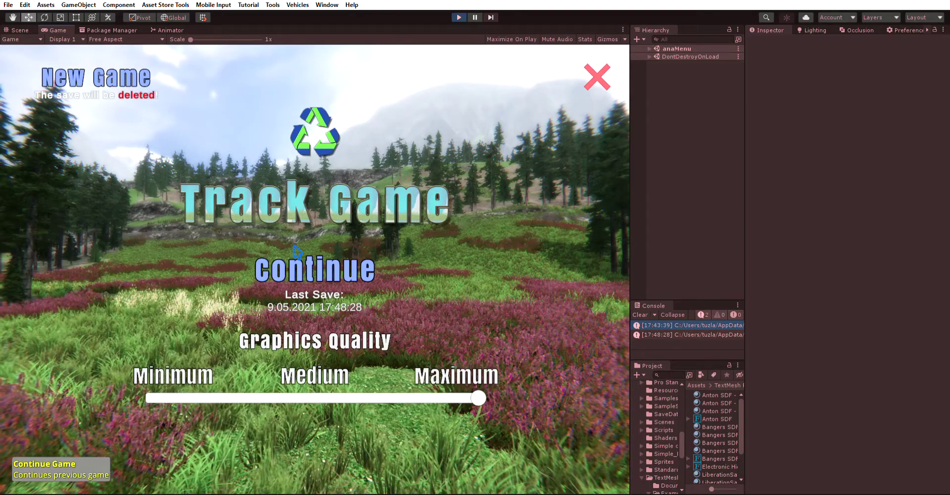
Choose Continue on the Track Game main menu to reload the saved night-time village
{"action": "left_click", "coordinate": [341, 273]}
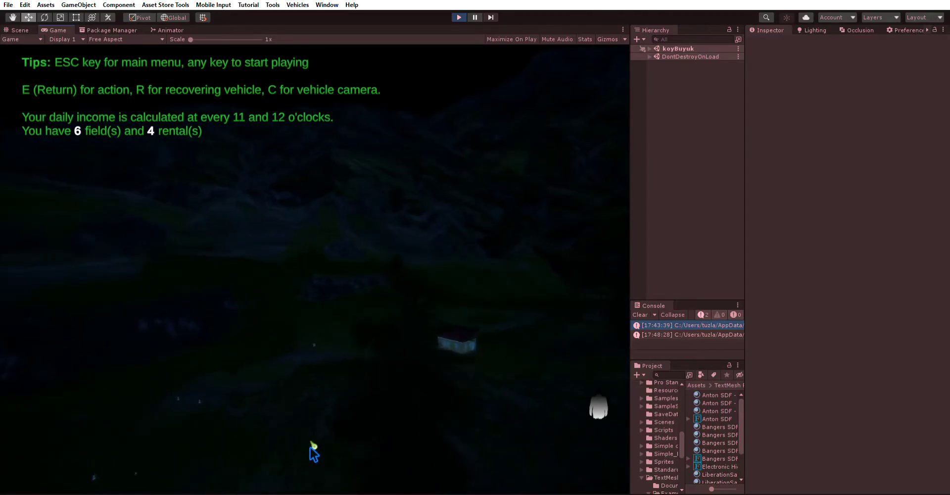
Under koyBuyuk, select sunDirectional Light and set Gece Gunduz Current Min to 600
{"action": "left_click", "coordinate": [683, 48]}
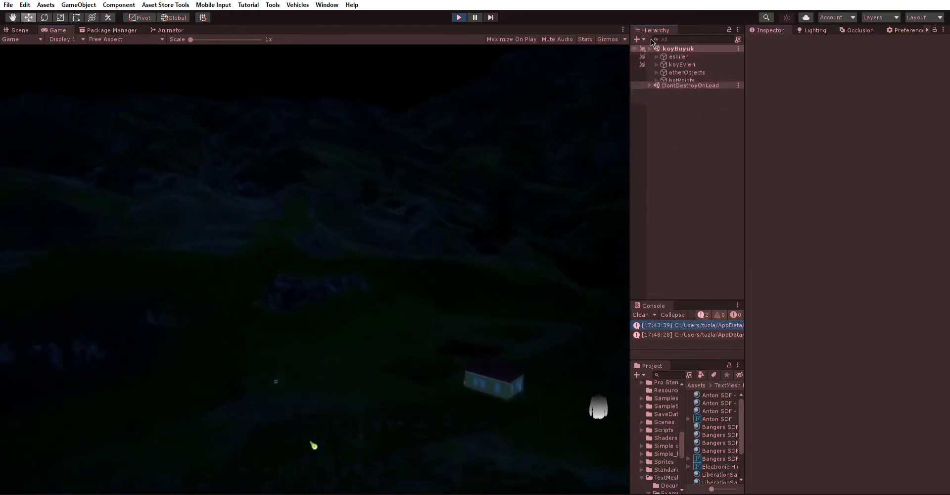
{"action": "left_click", "coordinate": [698, 96]}
{"action": "left_click", "coordinate": [698, 88]}
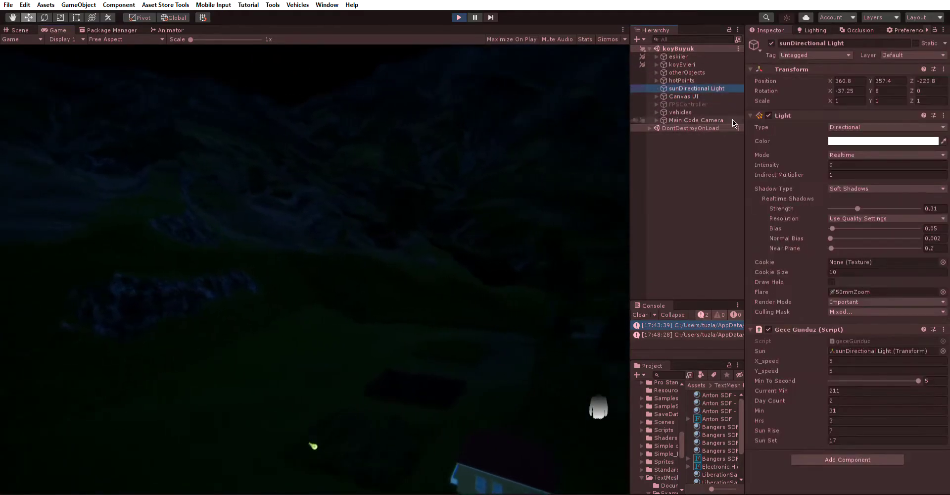
{"action": "left_click", "coordinate": [861, 388]}
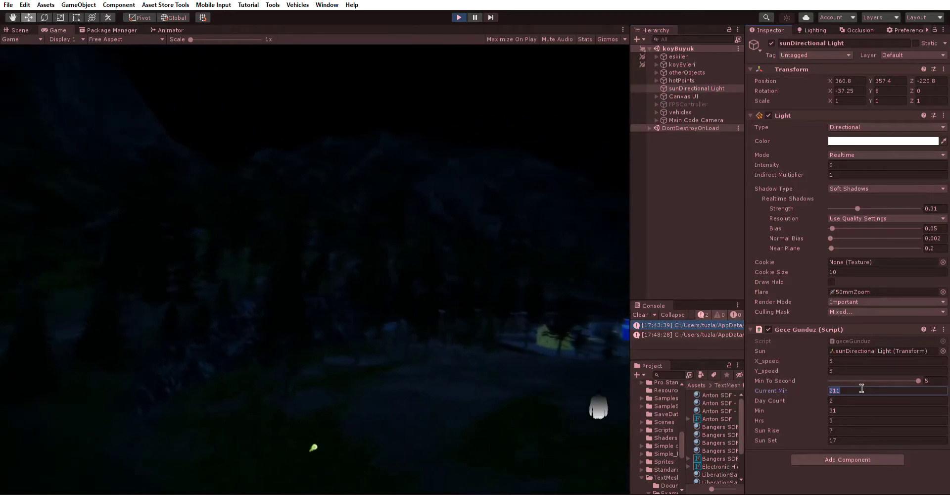
{"action": "type", "text": "600"}
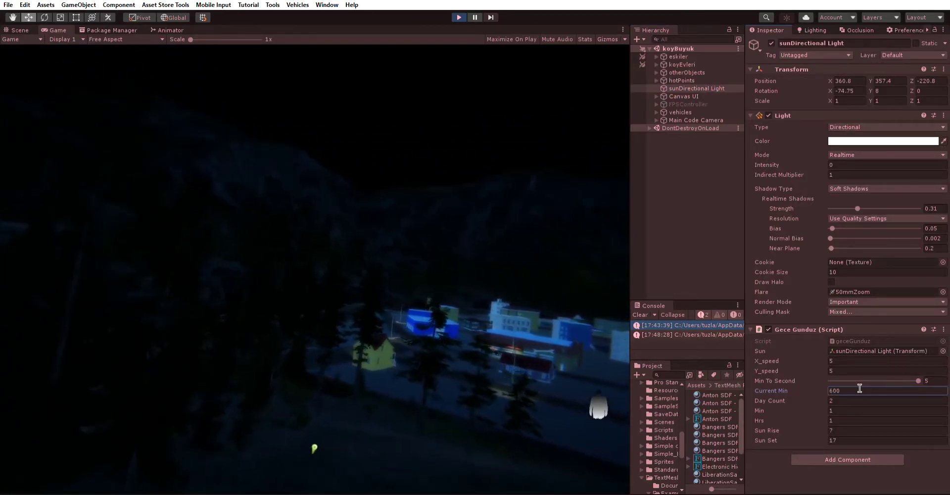
Apply Current Min 600 to skip ahead to daytime, then take the loaded 885/1500 truck to Yellow Farmer
{"action": "key", "text": "Return"}
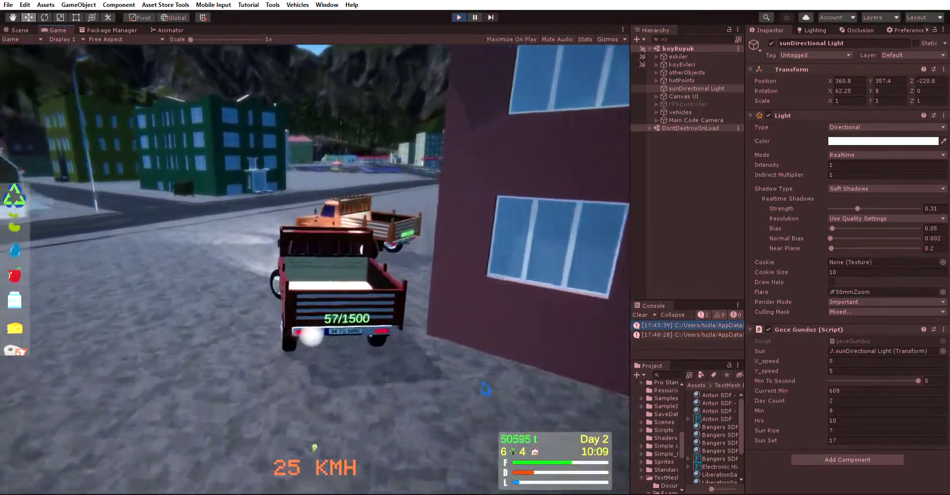
{"action": "key", "text": "f"}
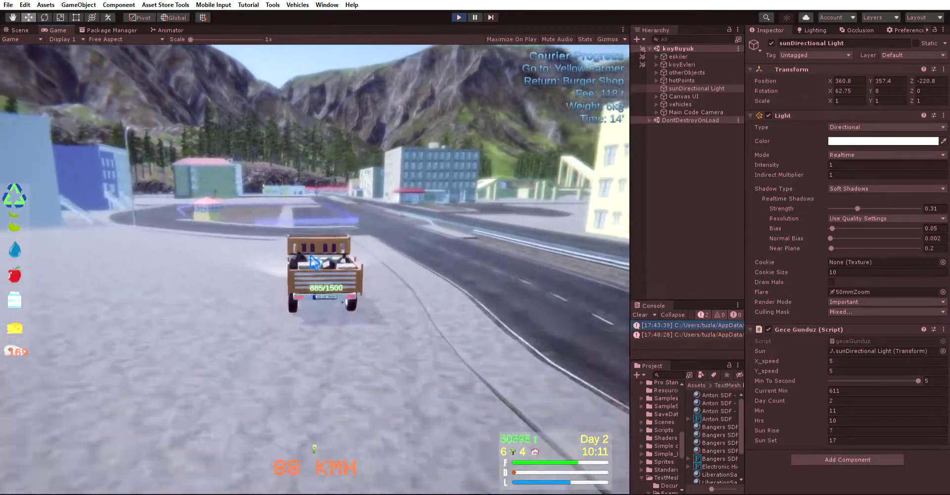
Stop briefly in the parking lot, then drive on until the Yellow Farmer courier mission fails
{"action": "key", "text": "Left"}
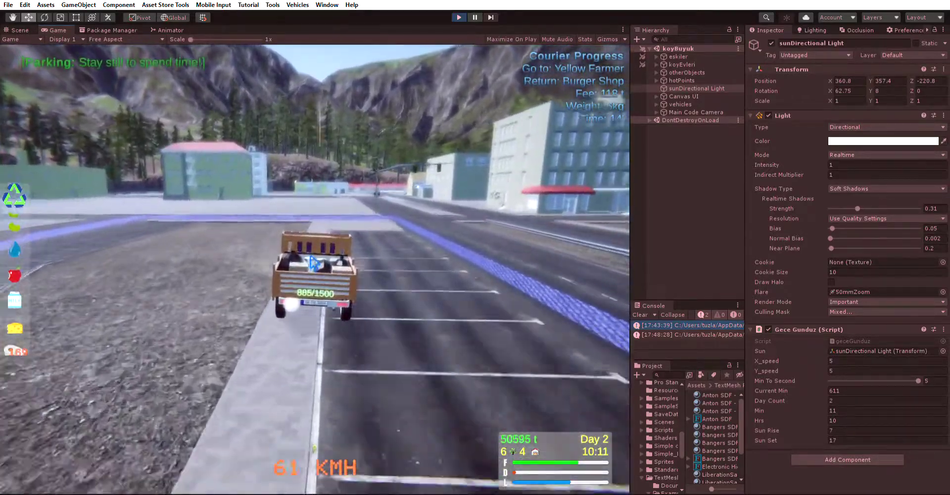
{"action": "key", "text": "Left"}
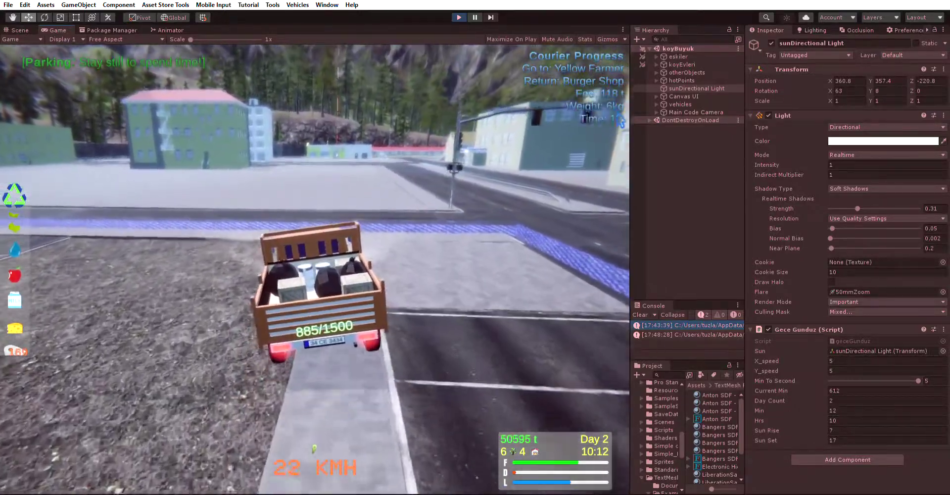
{"action": "key", "text": "Left"}
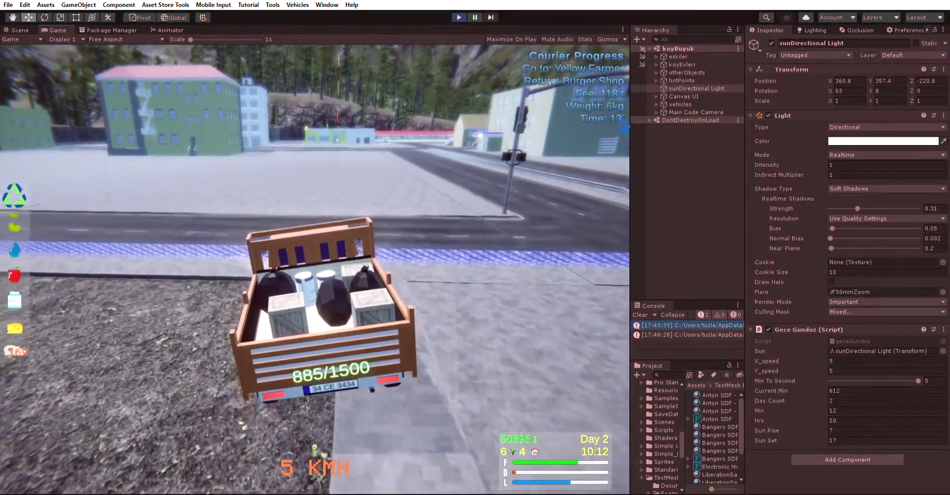
{"action": "key", "text": "Left"}
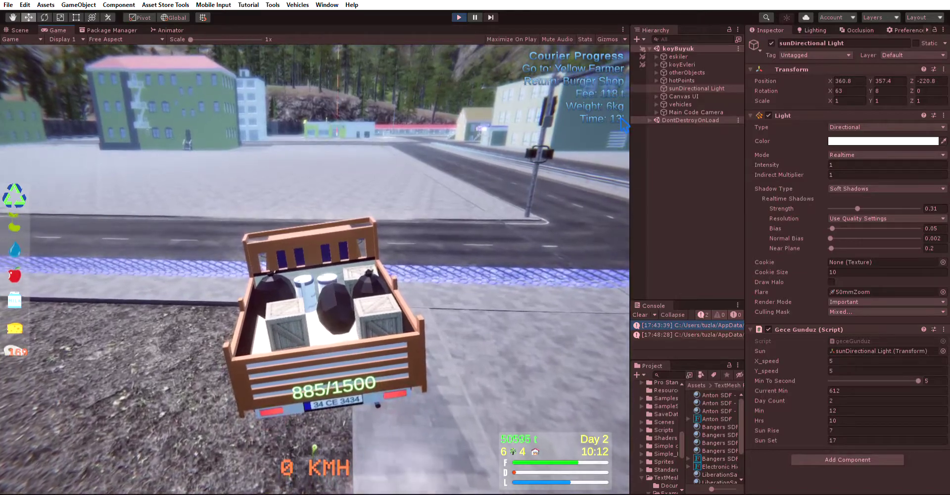
{"action": "key", "text": "Up"}
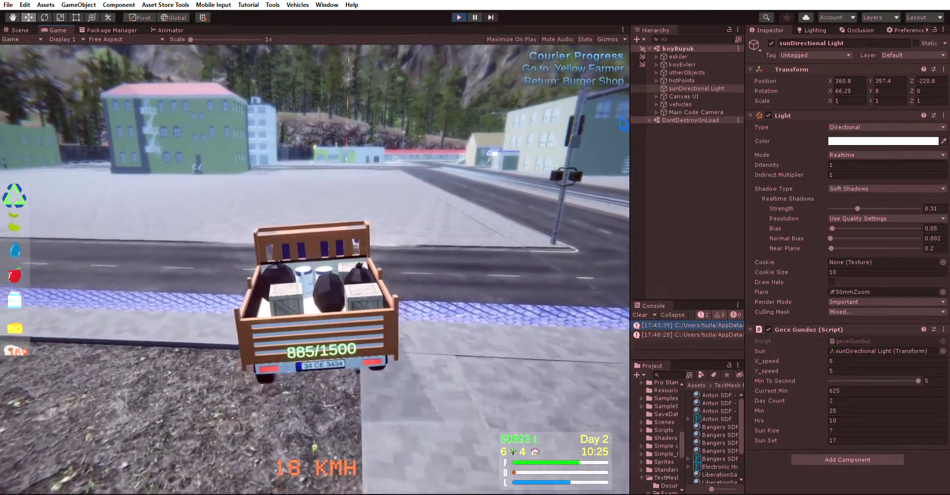
{"action": "key", "text": "Up"}
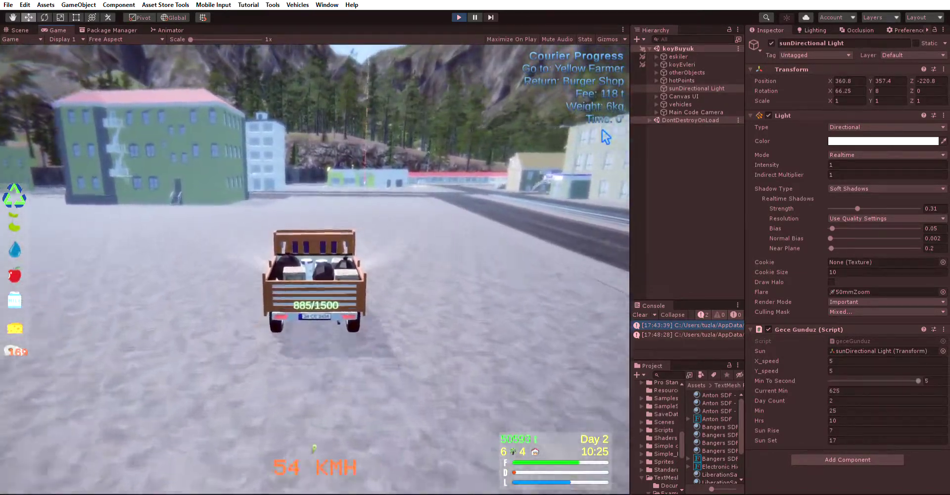
{"action": "key", "text": "Left"}
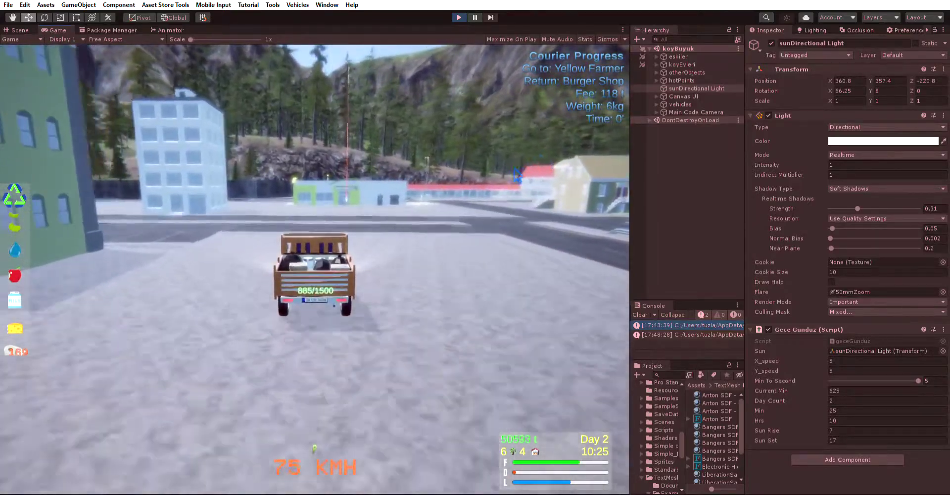
Drive the truck to the yellow house to take the Town Motel courier job (131 t, 18kg)
{"action": "key", "text": "Right"}
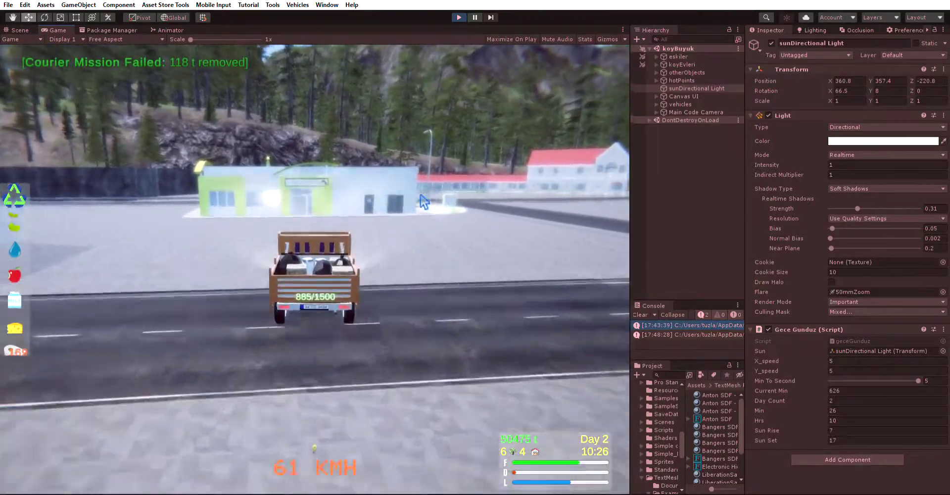
{"action": "key", "text": "Down"}
{"action": "key", "text": "Right"}
{"action": "key", "text": "Down"}
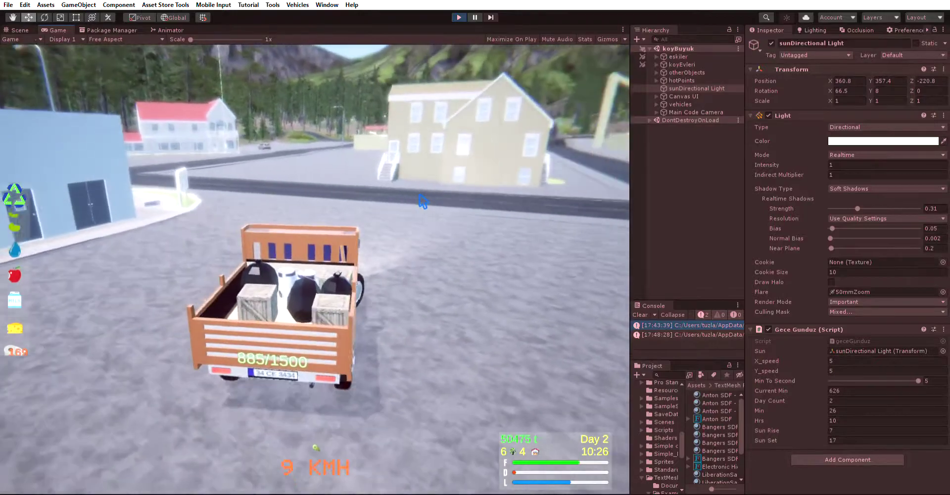
{"action": "key", "text": "Up"}
{"action": "key", "text": "Left"}
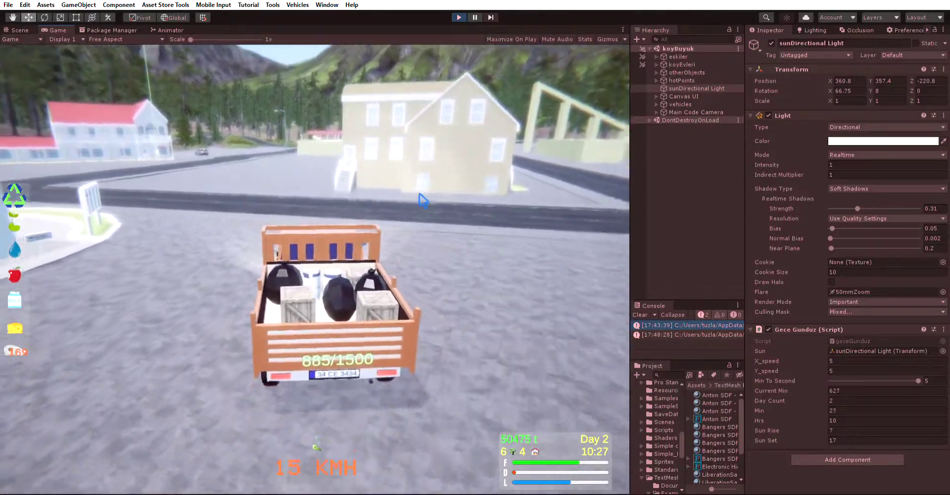
{"action": "key", "text": "Up"}
{"action": "key", "text": "Left"}
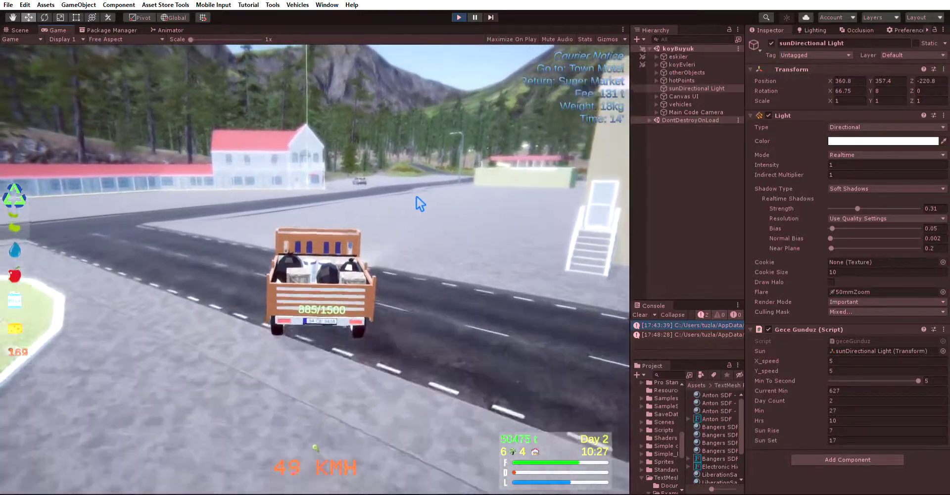
{"action": "key", "text": "Right"}
{"action": "key", "text": "Down"}
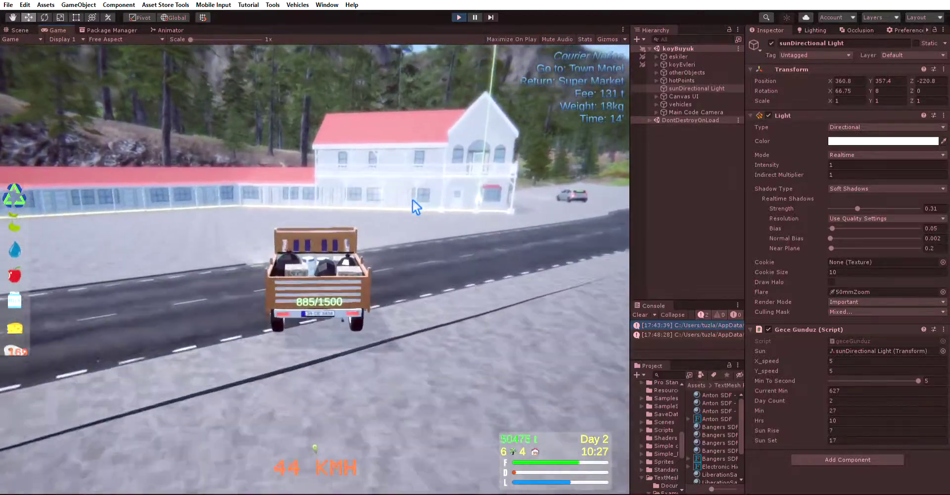
{"action": "key", "text": "Right"}
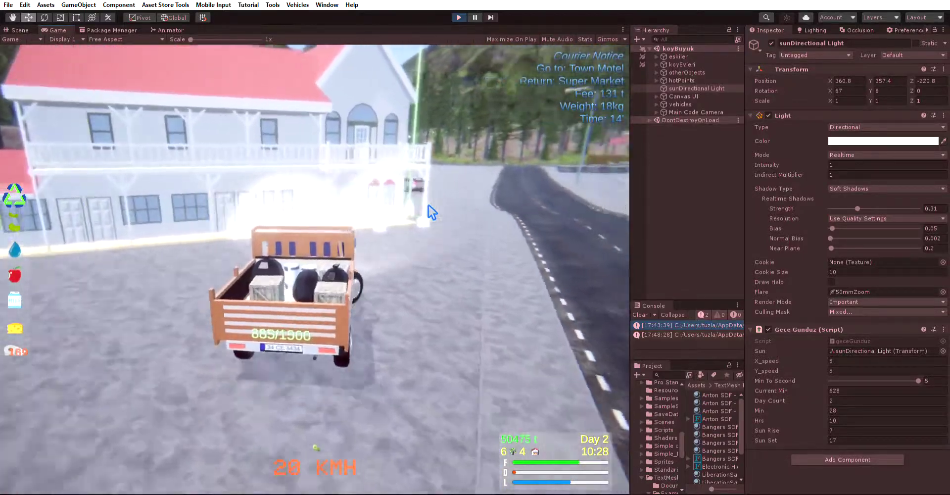
Drive back onto the road and stop the truck at the gas station pumps to refuel
{"action": "key", "text": "Up"}
{"action": "key", "text": "Right"}
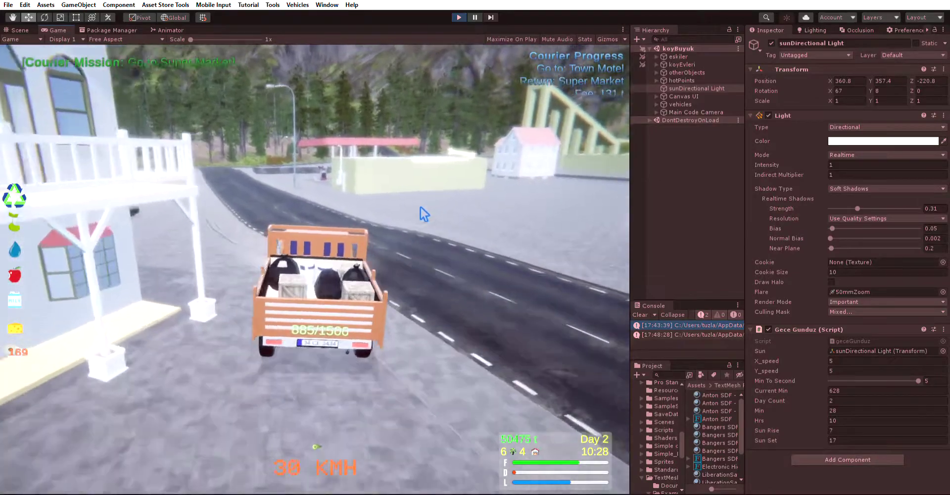
{"action": "key", "text": "Right"}
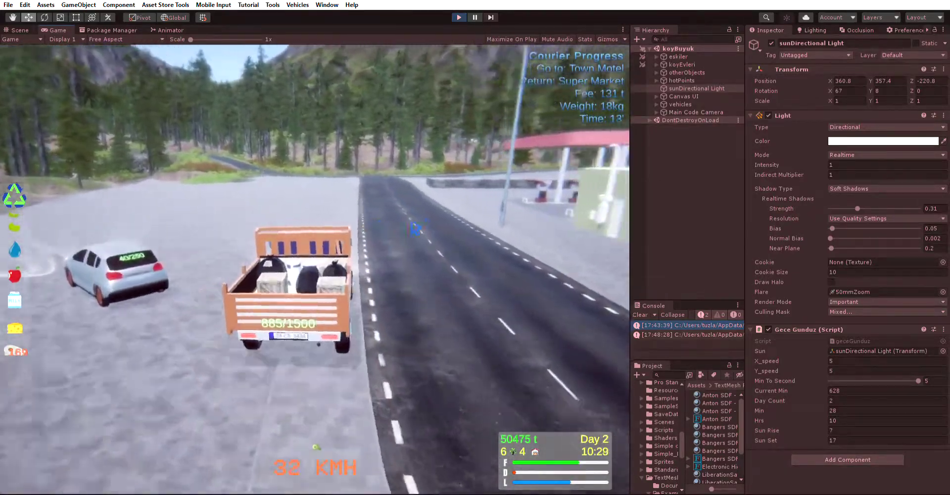
{"action": "key", "text": "Up"}
{"action": "key", "text": "Right"}
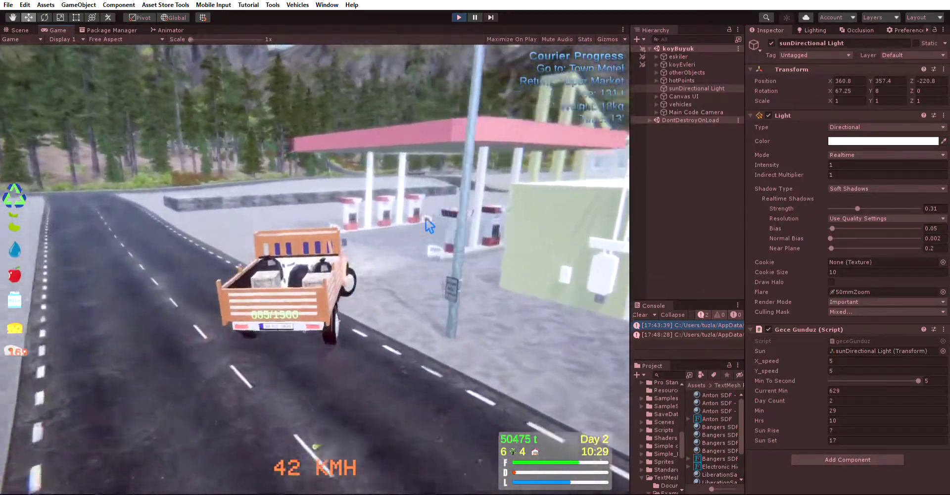
{"action": "key", "text": "Down"}
{"action": "key", "text": "Down"}
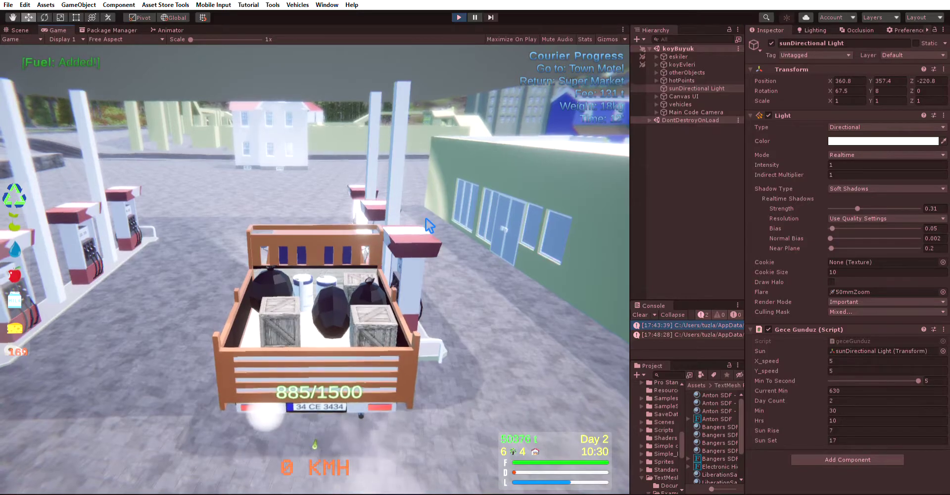
Pull away from the pump and drive along the road toward the blue buildings
{"action": "key", "text": "Up"}
{"action": "key", "text": "Left"}
{"action": "key", "text": "Right"}
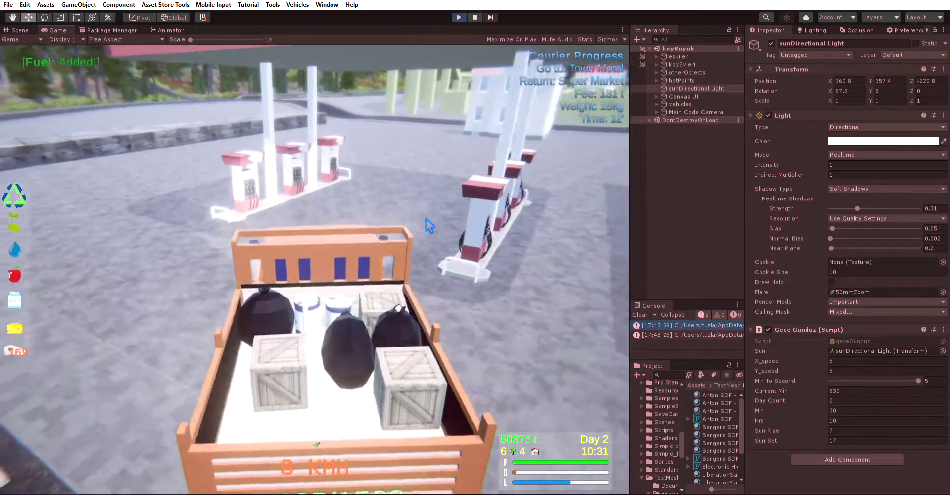
{"action": "key", "text": "Up"}
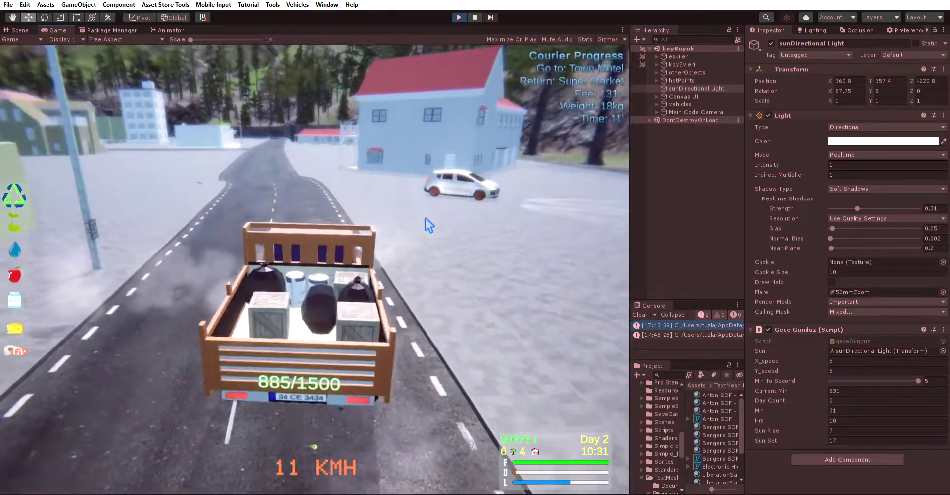
{"action": "key", "text": "Left"}
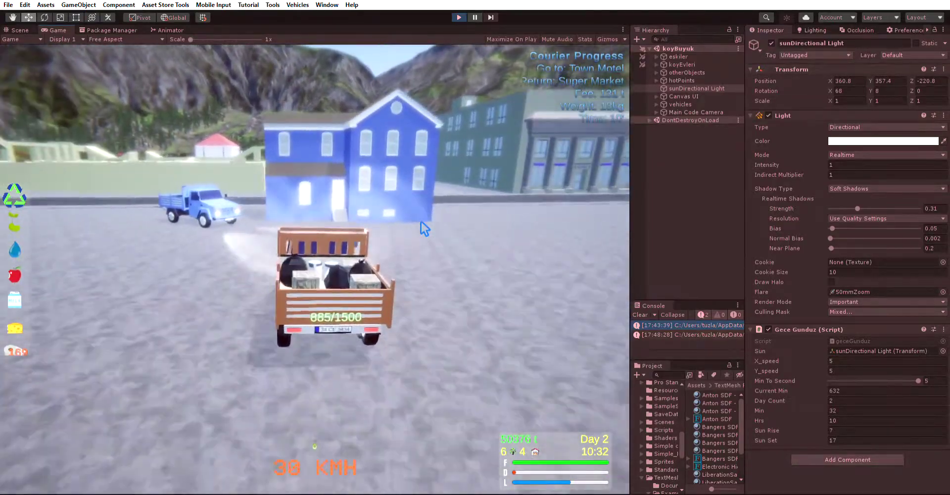
Exit the truck with E and walk on foot up to the blue truck's door
{"action": "key", "text": "e"}
{"action": "key", "text": "w"}
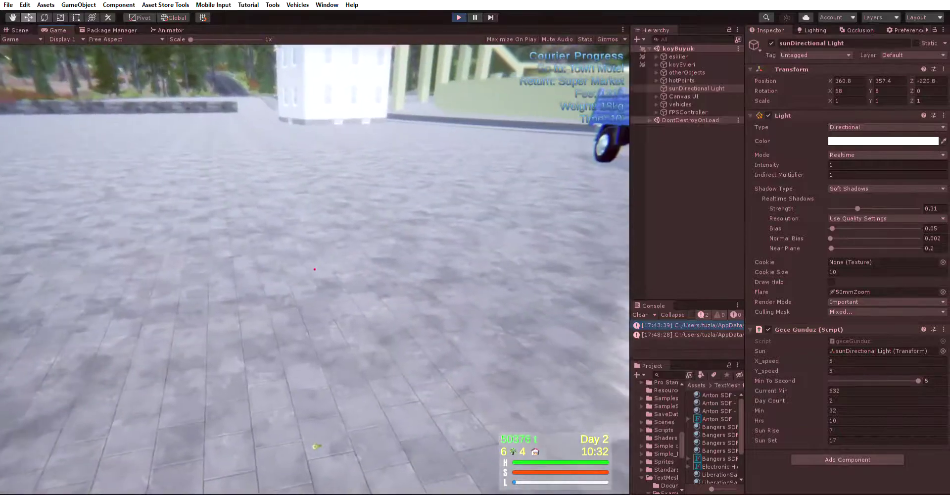
{"action": "key", "text": "w"}
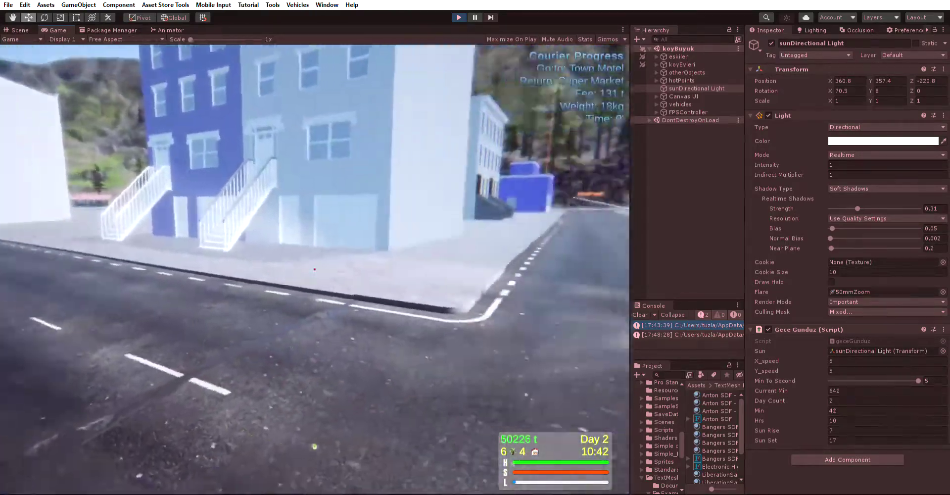
Board the blue pickup with E, drive it left along the road, and slow near the parking lot
{"action": "key", "text": "w"}
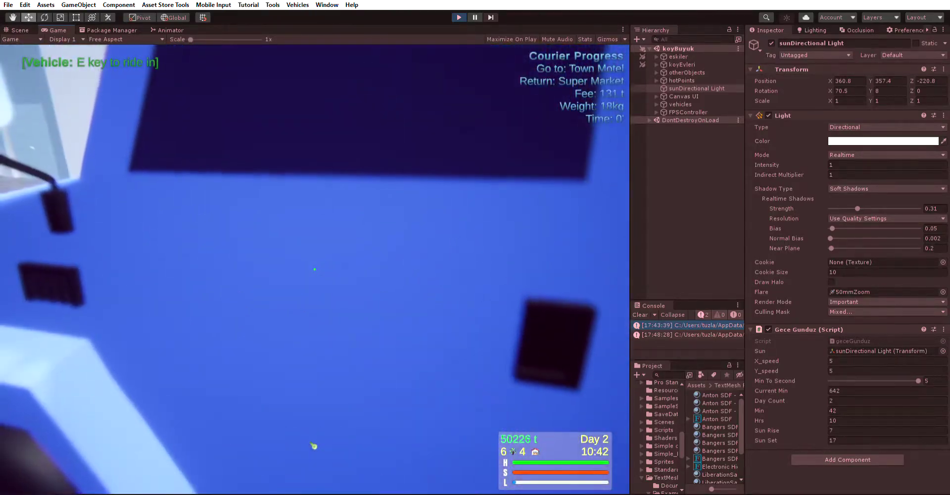
{"action": "key", "text": "e"}
{"action": "key", "text": "w"}
{"action": "key", "text": "a"}
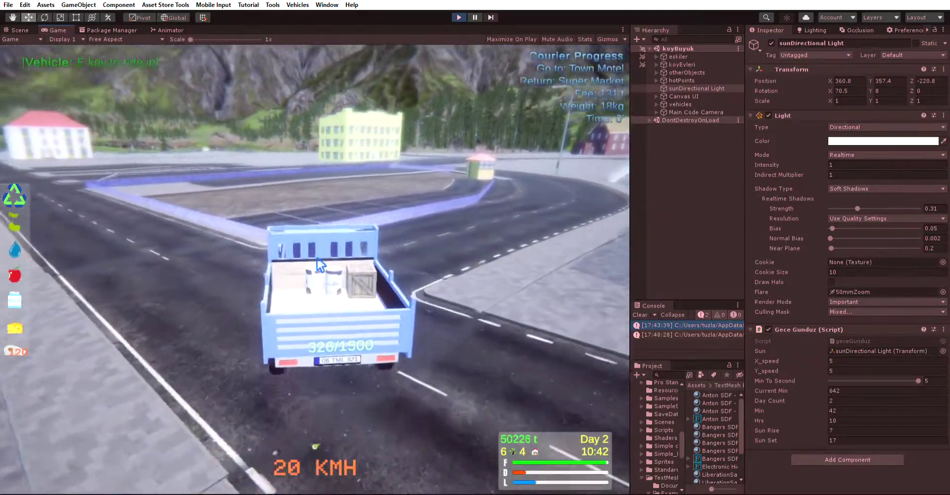
{"action": "key", "text": "s"}
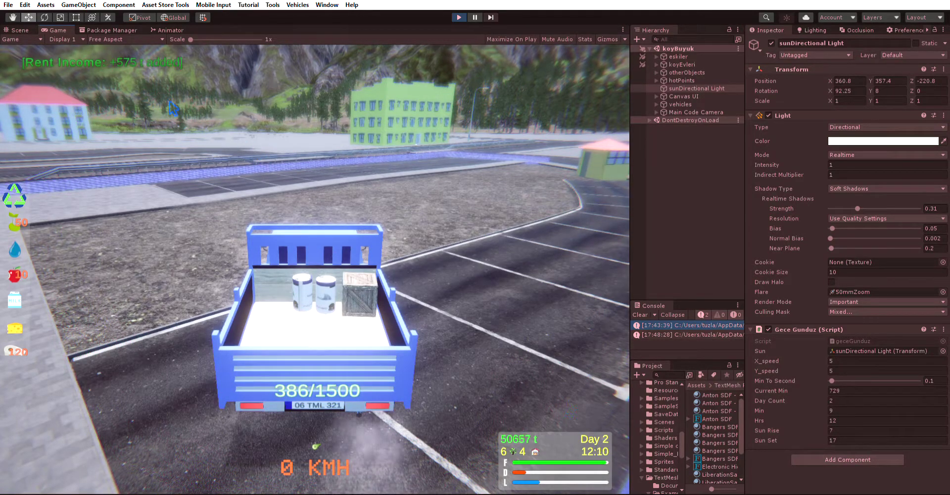
Drive on, steer left onto the road, stop, and switch the camera view with C
{"action": "key", "text": "w"}
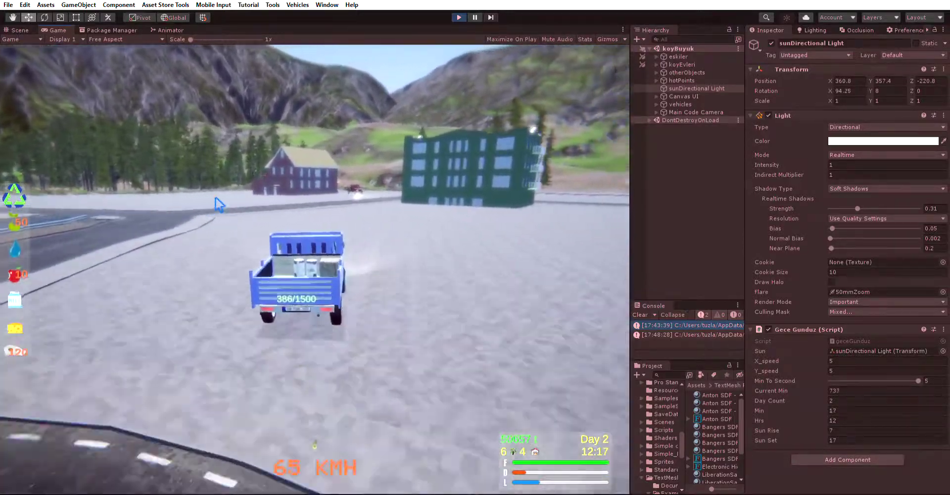
{"action": "key", "text": "a"}
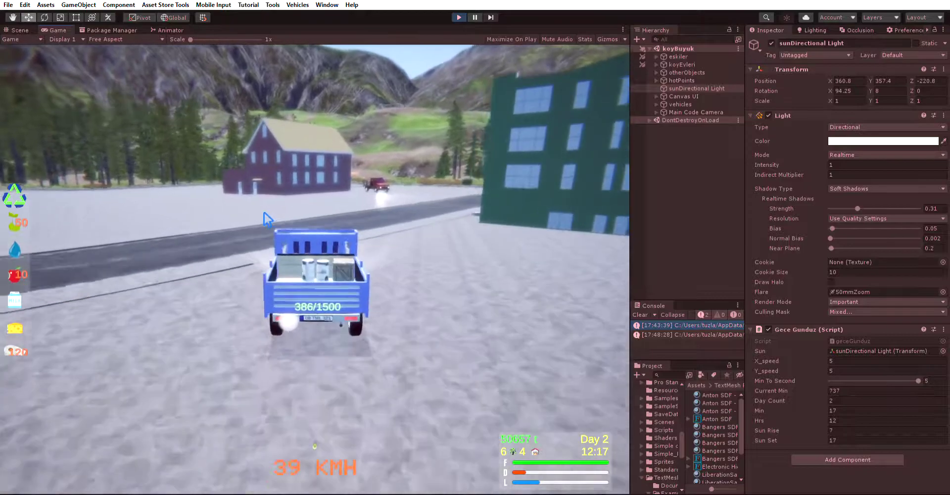
{"action": "key", "text": "a"}
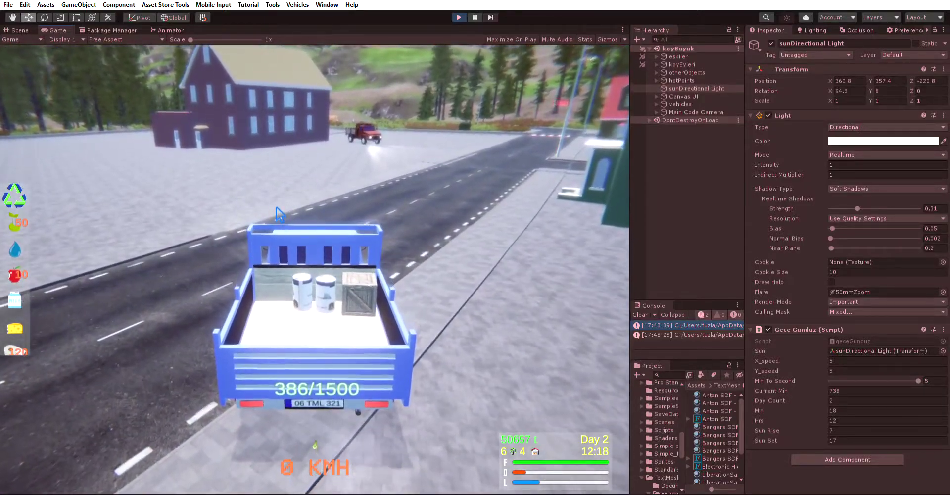
{"action": "key", "text": "c"}
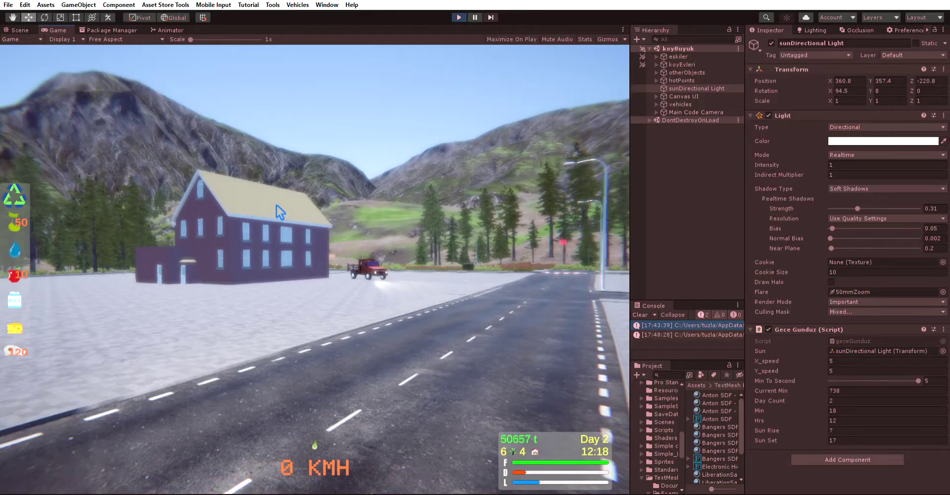